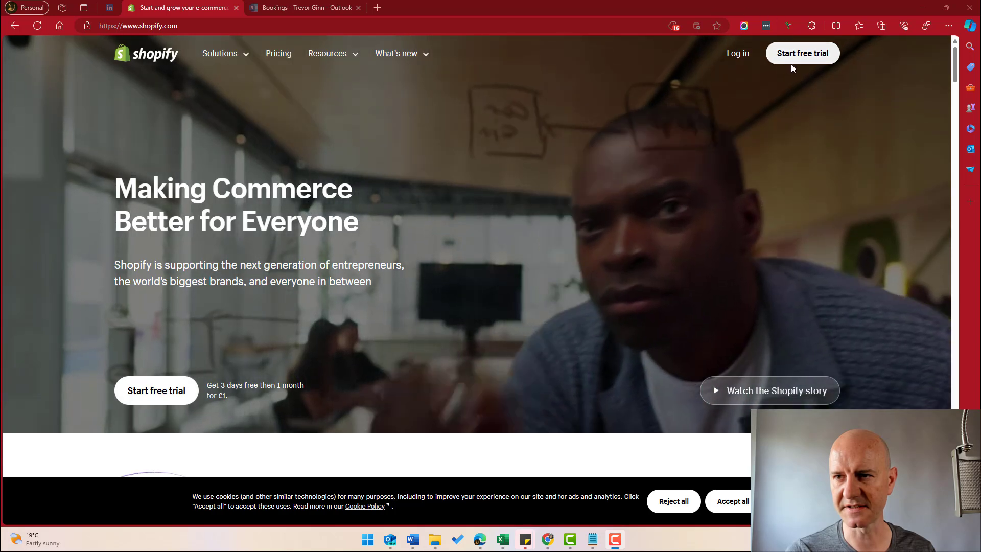
Step: Start a Shopify free trial and skip all of the introductory setup questions
{"action": "left_click", "coordinate": [802, 53]}
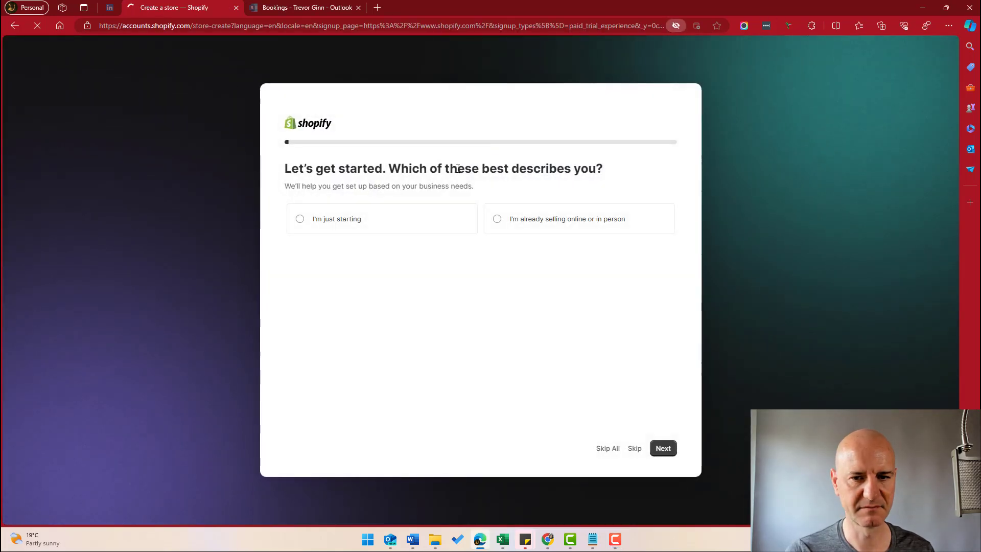
{"action": "left_click", "coordinate": [603, 452]}
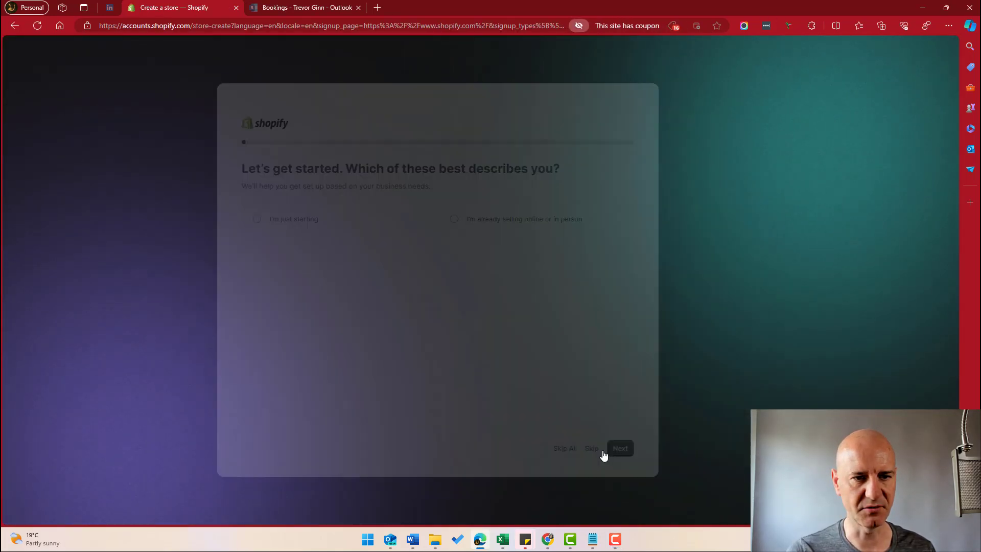
{"action": "left_click", "coordinate": [566, 359]}
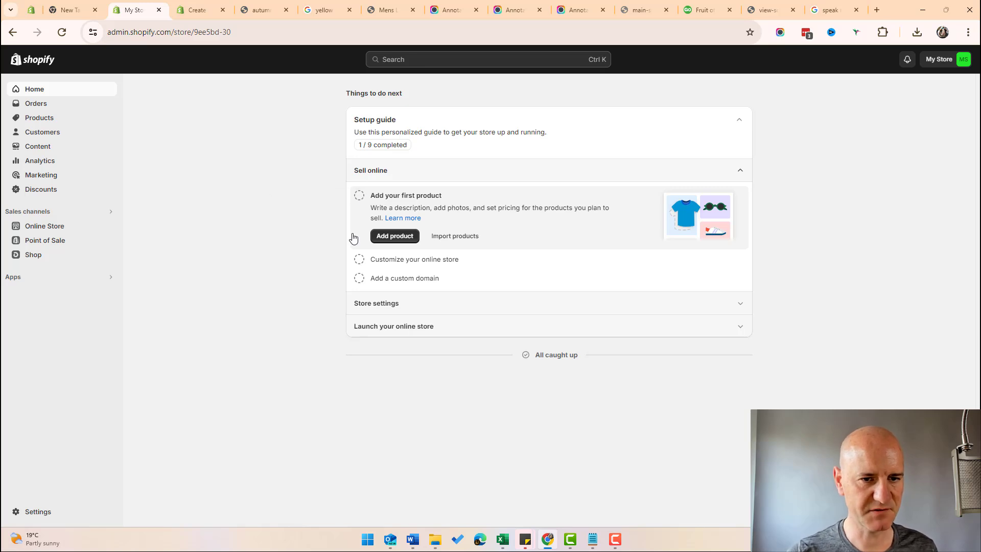
Step: Open the first product from the setup guide and examine its title, description, media and pricing, including the compare-at price explanation
{"action": "left_click", "coordinate": [394, 236]}
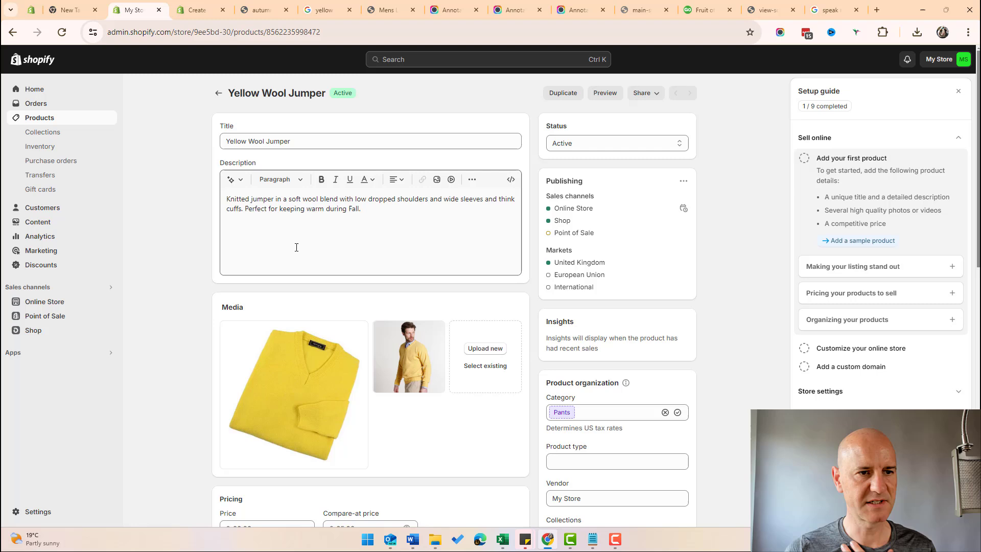
{"action": "left_click", "coordinate": [236, 142]}
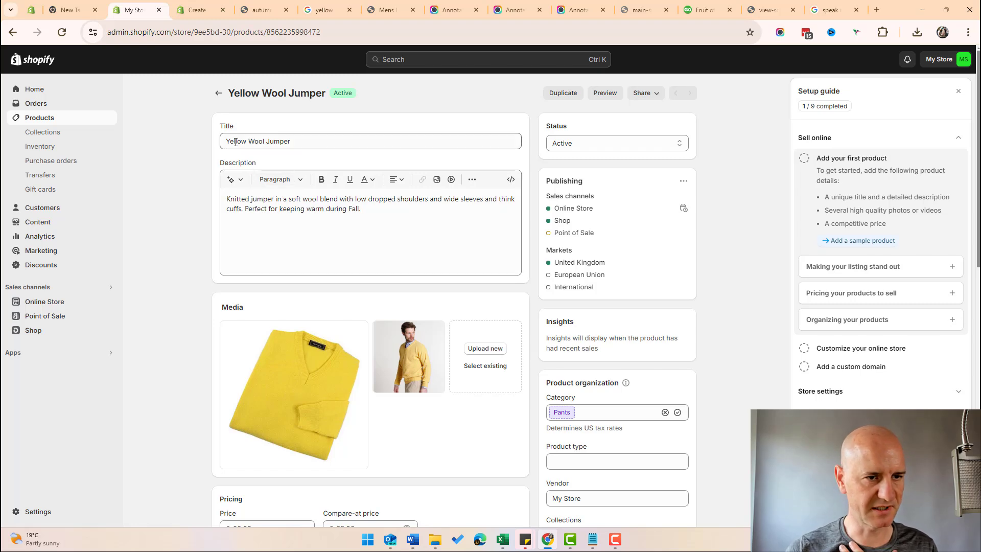
{"action": "left_click_drag", "start_coordinate": [320, 142], "coordinate": [215, 147]}
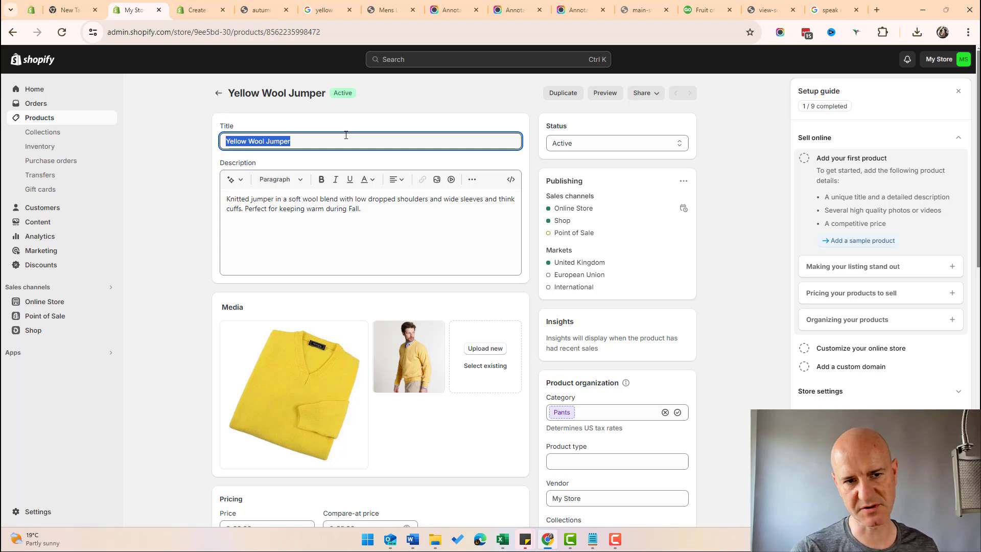
{"action": "scroll", "coordinate": [346, 135], "scroll_direction": "down", "scroll_amount": 1}
{"action": "left_click_drag", "start_coordinate": [371, 162], "coordinate": [217, 149]}
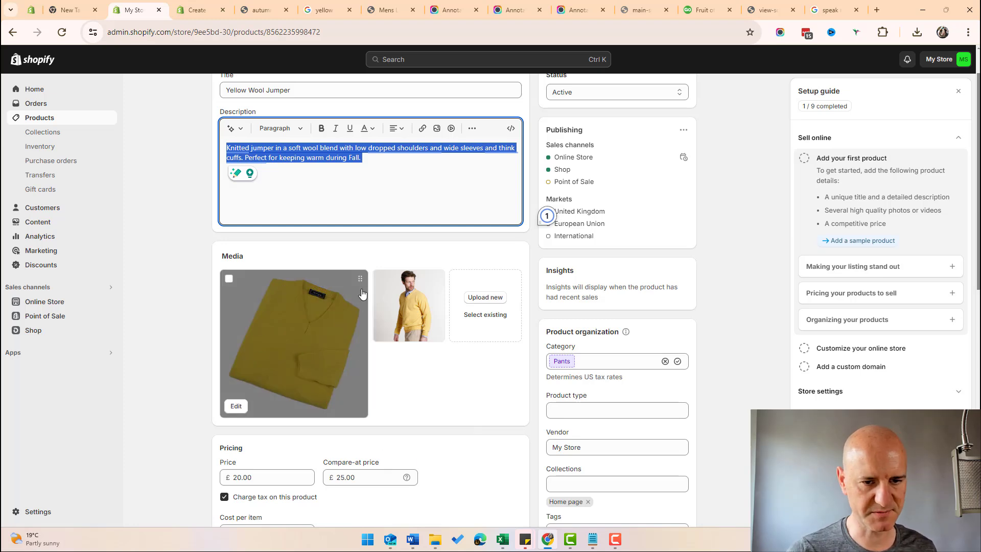
{"action": "scroll", "coordinate": [448, 391], "scroll_direction": "down", "scroll_amount": 5}
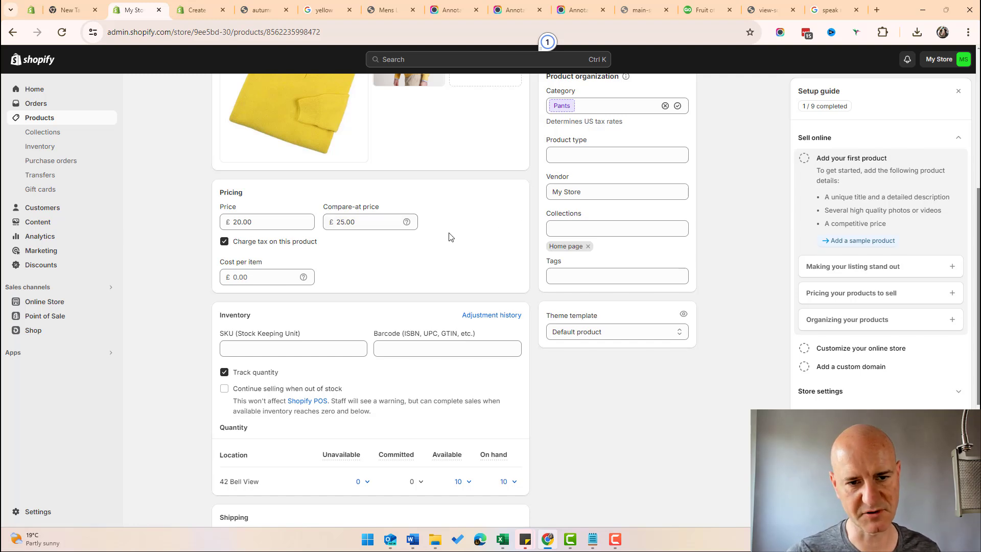
{"action": "mouse_move", "coordinate": [406, 222]}
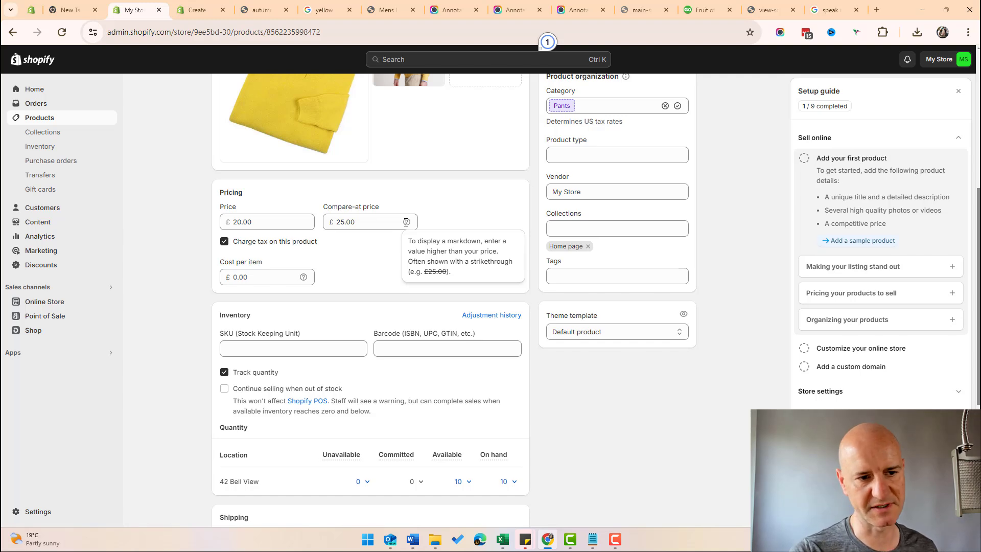
{"action": "scroll", "coordinate": [163, 377], "scroll_direction": "down", "scroll_amount": 1}
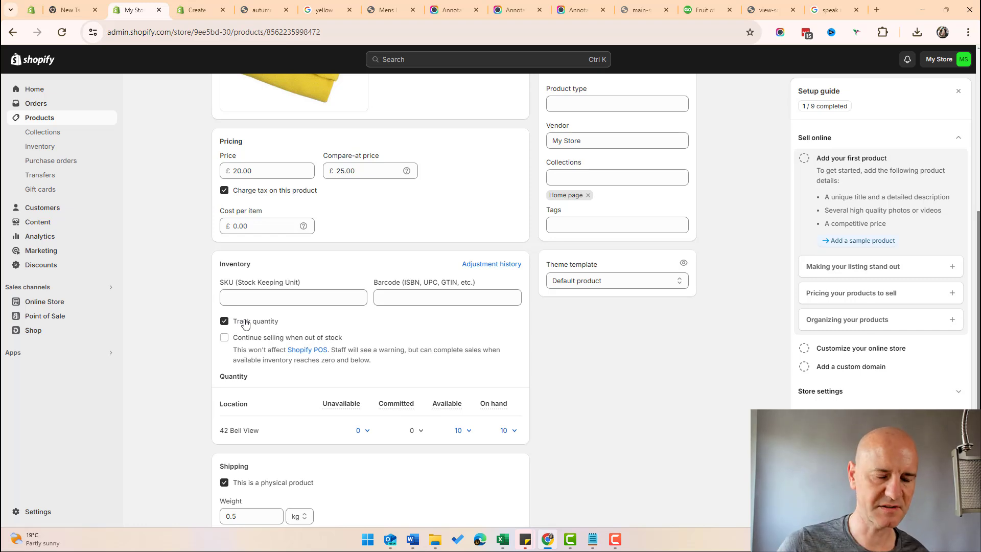
Step: Set the SKU of the Yellow Wool Jumper to S001 and check the barcode field
{"action": "left_click", "coordinate": [275, 297]}
{"action": "scroll", "coordinate": [275, 298], "scroll_direction": "down", "scroll_amount": 1}
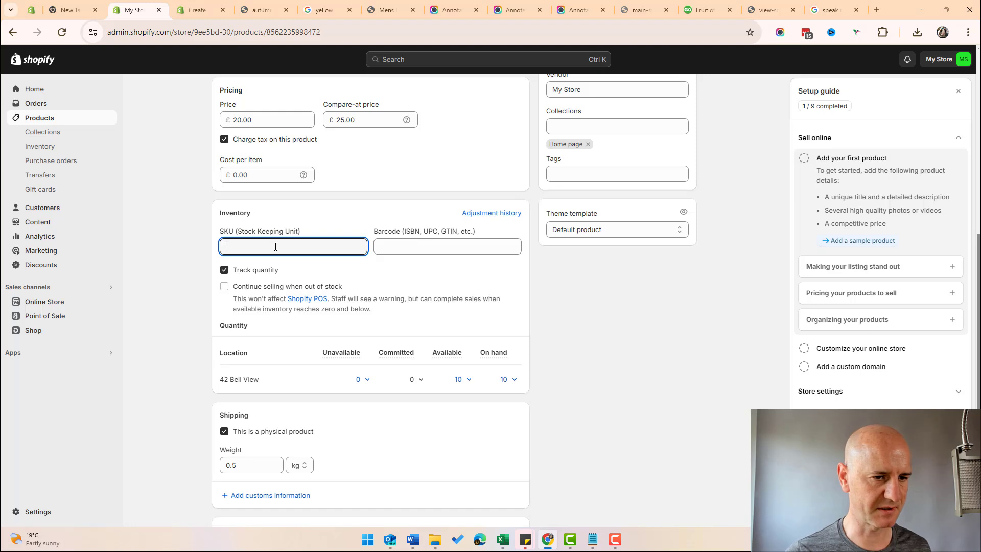
{"action": "type", "text": "S001"}
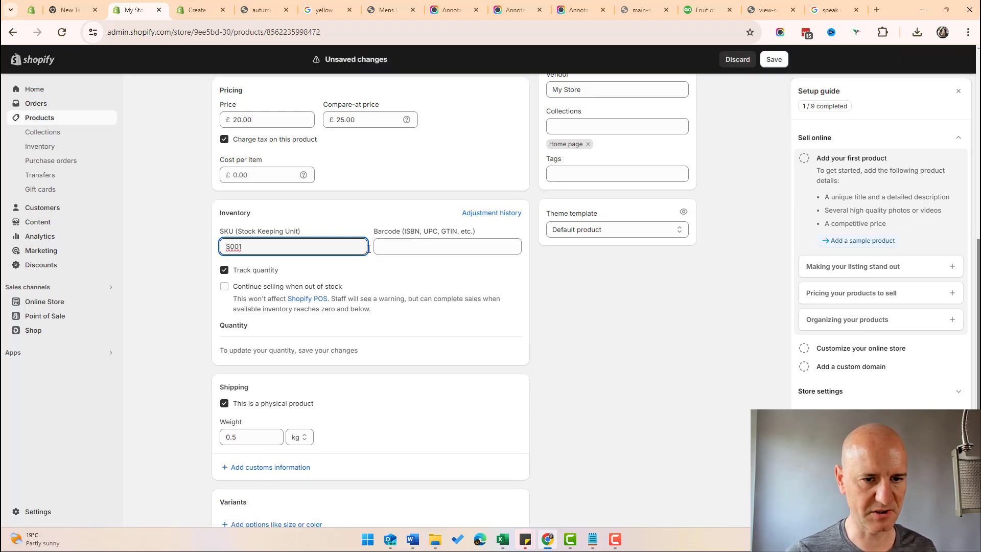
{"action": "left_click", "coordinate": [406, 243]}
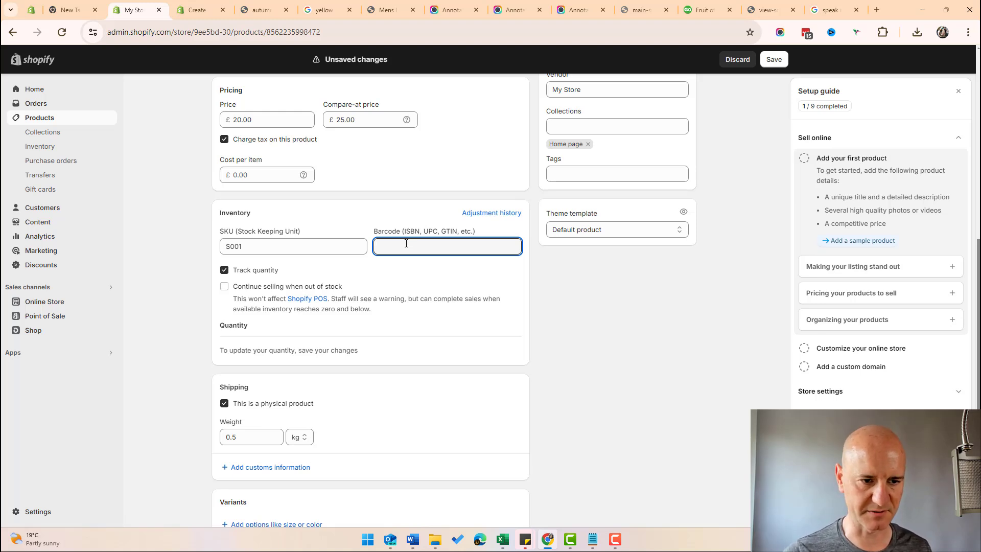
{"action": "left_click", "coordinate": [405, 295]}
Step: Open the product's search engine listing for editing and review its page title, meta description and URL handle
{"action": "scroll", "coordinate": [354, 311], "scroll_direction": "down", "scroll_amount": 3}
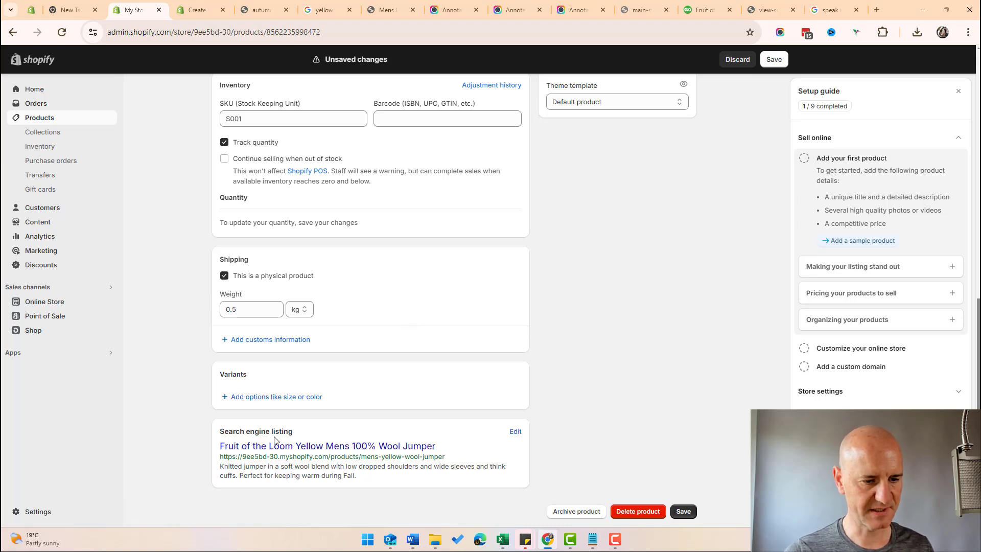
{"action": "left_click", "coordinate": [516, 431]}
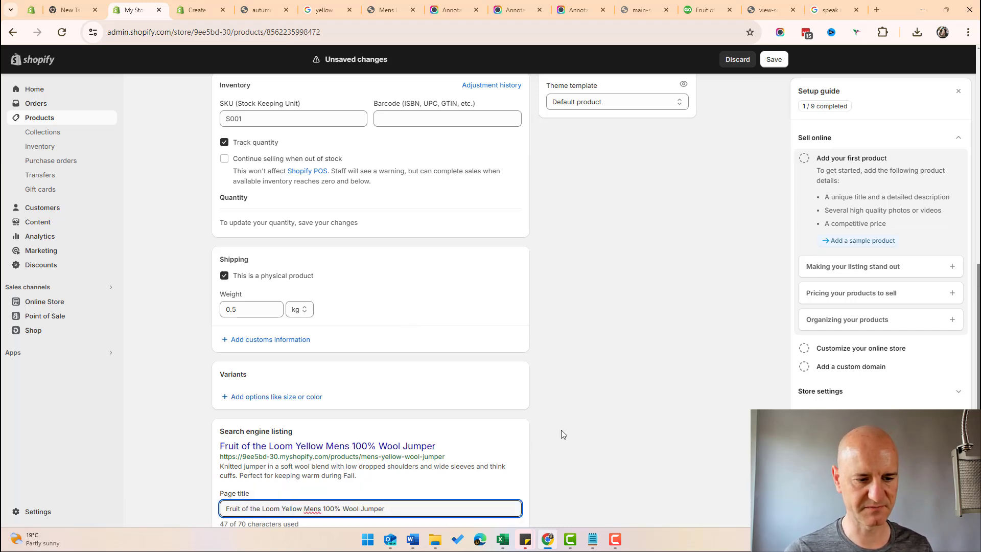
{"action": "scroll", "coordinate": [563, 434], "scroll_direction": "down", "scroll_amount": 1}
{"action": "scroll", "coordinate": [563, 434], "scroll_direction": "down", "scroll_amount": 1}
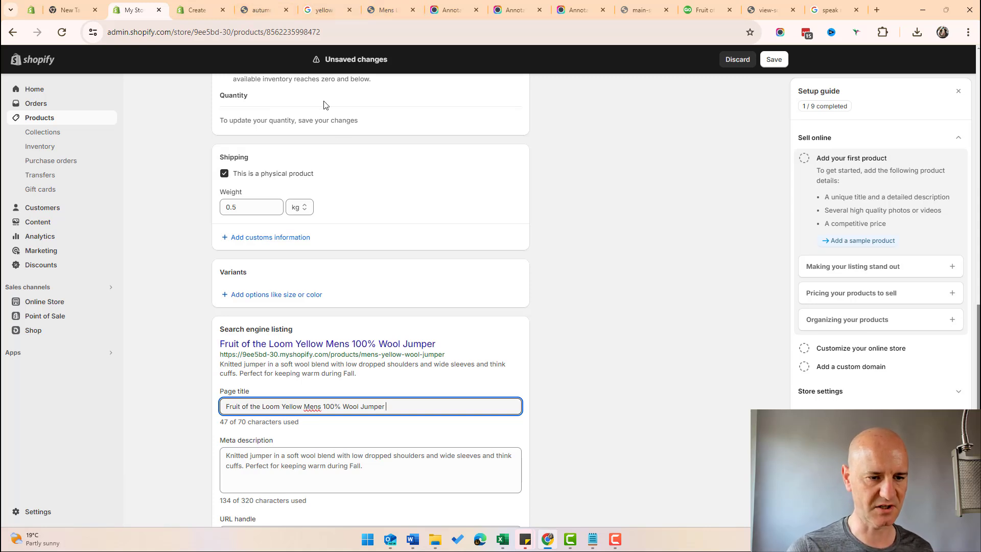
{"action": "scroll", "coordinate": [357, 280], "scroll_direction": "down", "scroll_amount": 2}
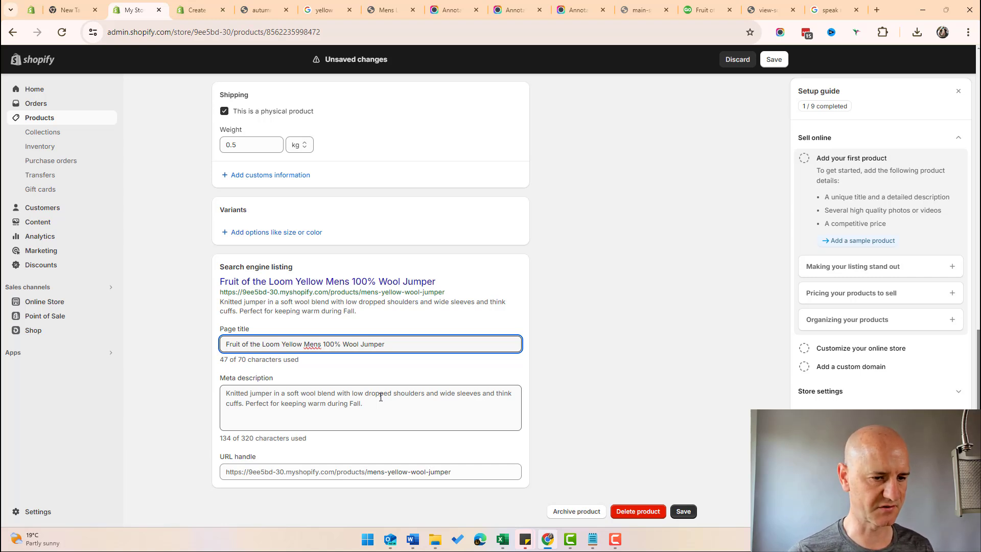
Step: Examine the description under John Lewis's yellow knitwear result in the Google search for comparison, and return to the product page
{"action": "left_click", "coordinate": [321, 10]}
{"action": "scroll", "coordinate": [206, 464], "scroll_direction": "down", "scroll_amount": 1}
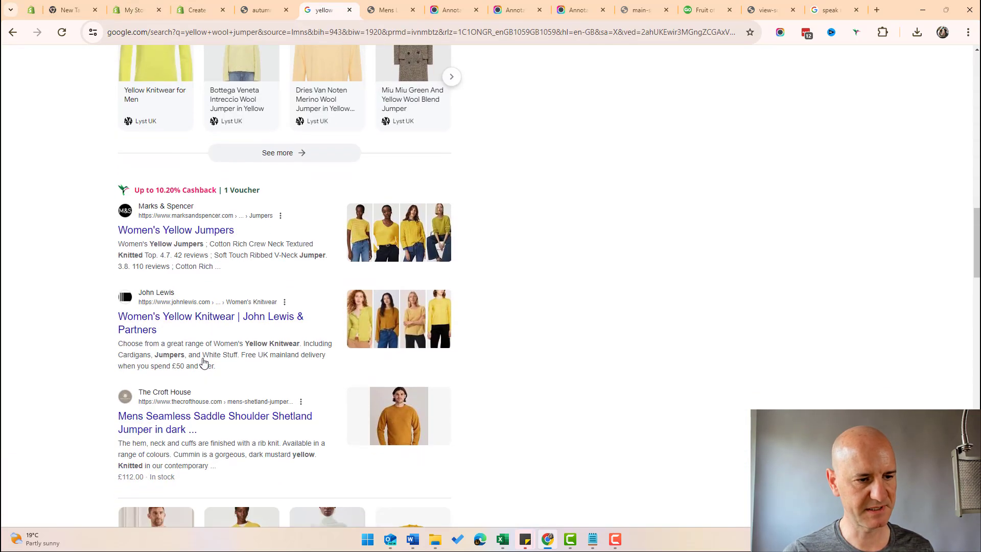
{"action": "left_click_drag", "start_coordinate": [222, 367], "coordinate": [104, 348]}
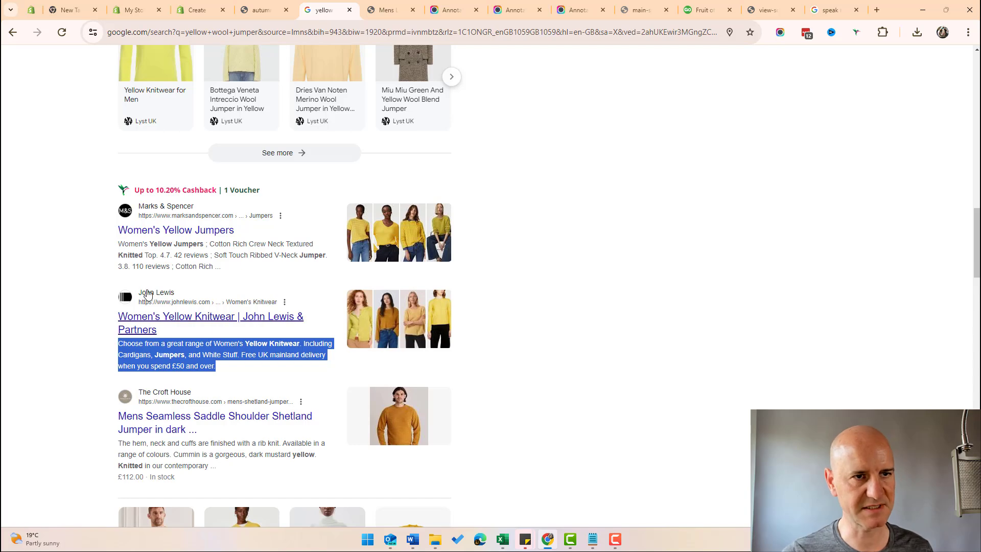
{"action": "left_click", "coordinate": [200, 11]}
{"action": "left_click", "coordinate": [146, 13]}
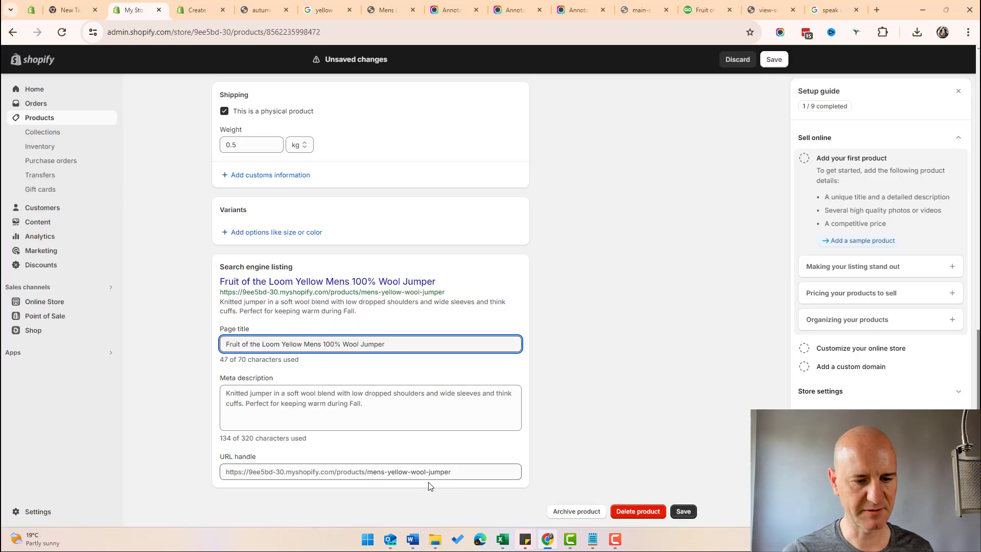
Step: Examine the product-specific ending of the URL handle in the search engine listing
{"action": "left_click", "coordinate": [480, 471]}
{"action": "left_click", "coordinate": [372, 470]}
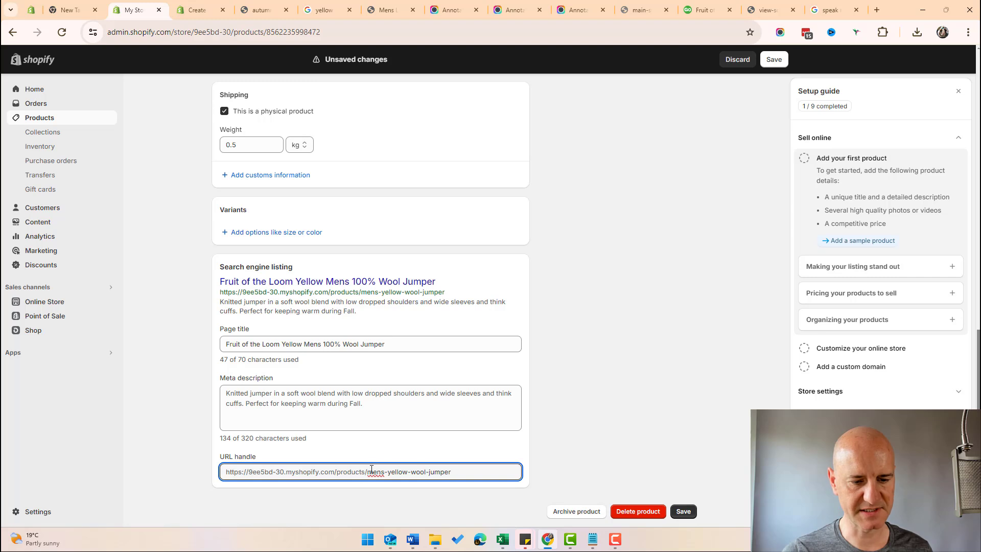
{"action": "left_click_drag", "start_coordinate": [185, 33], "coordinate": [280, 415]}
{"action": "left_click", "coordinate": [369, 471]}
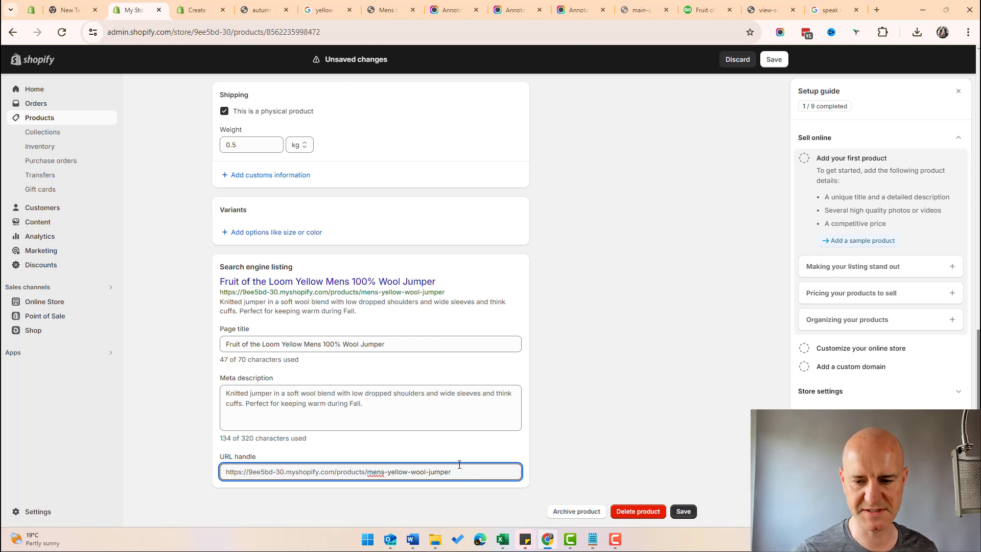
Step: Check which sales channels the product is published to in the sales channel management dialog, and close it
{"action": "scroll", "coordinate": [459, 464], "scroll_direction": "up", "scroll_amount": 10}
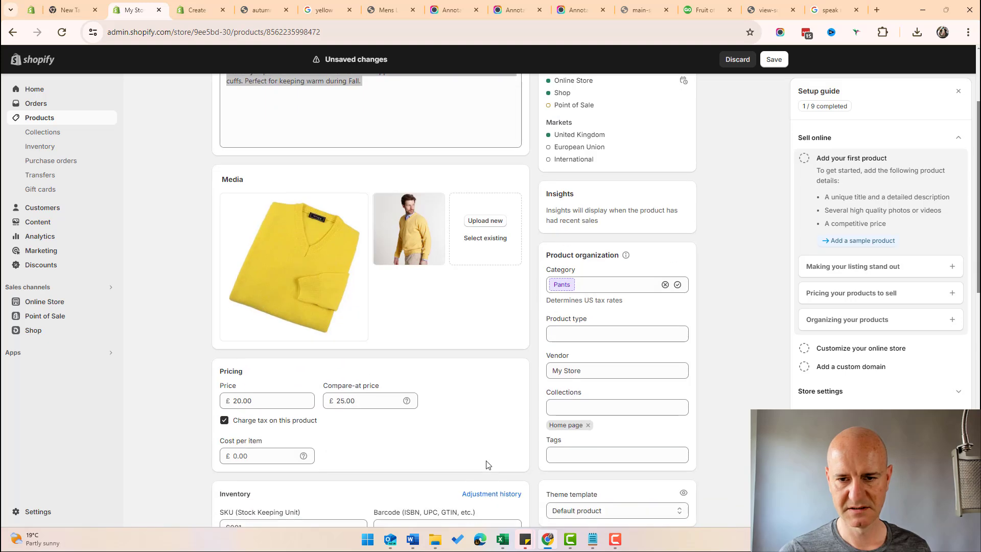
{"action": "scroll", "coordinate": [488, 464], "scroll_direction": "up", "scroll_amount": 3}
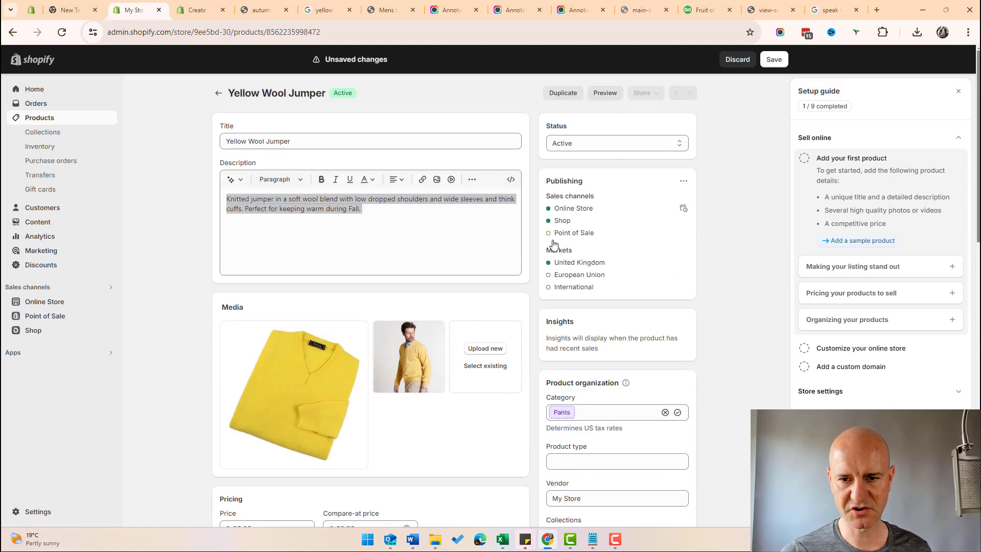
{"action": "left_click", "coordinate": [684, 181]}
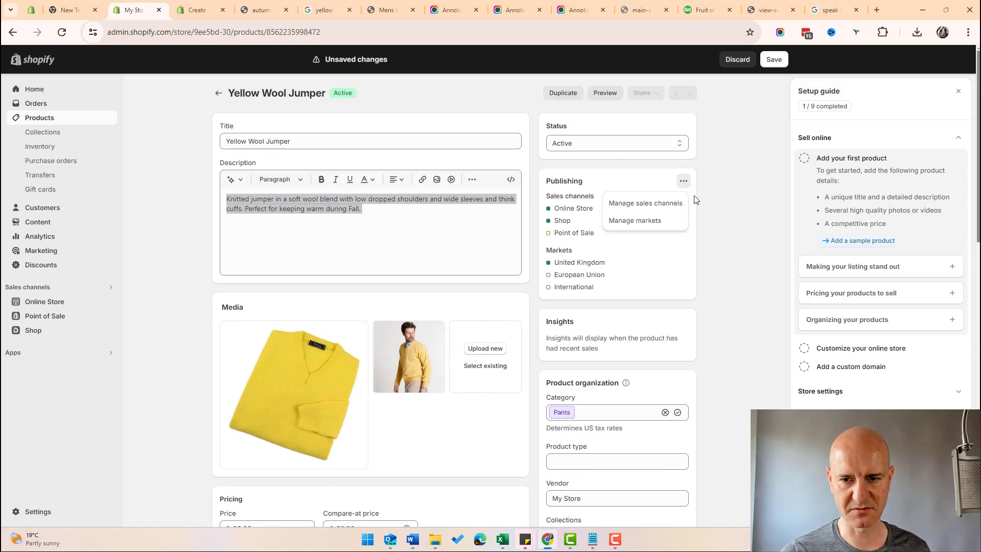
{"action": "left_click", "coordinate": [645, 204]}
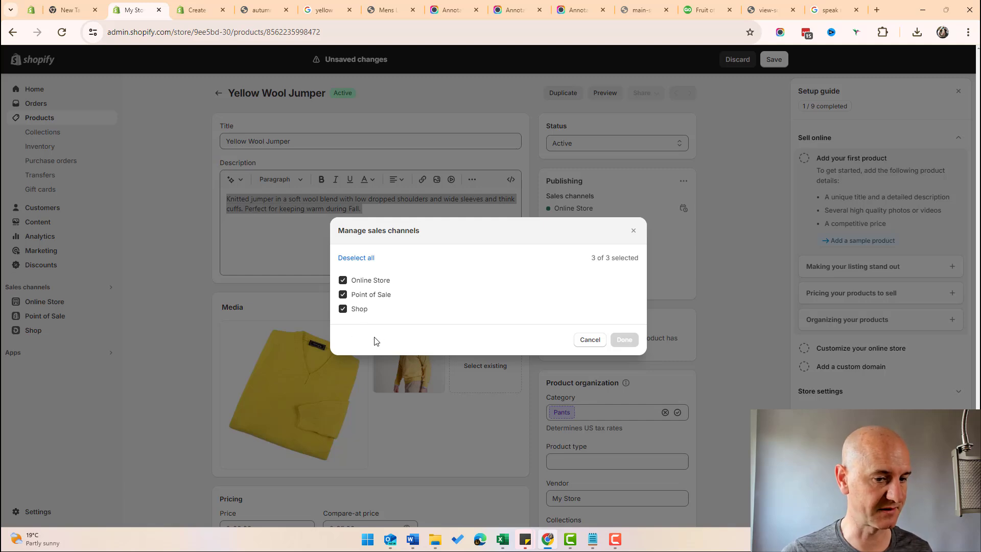
{"action": "left_click", "coordinate": [634, 230]}
Step: Review the product's markets and organization fields, and save the product
{"action": "scroll", "coordinate": [584, 166], "scroll_direction": "down", "scroll_amount": 2}
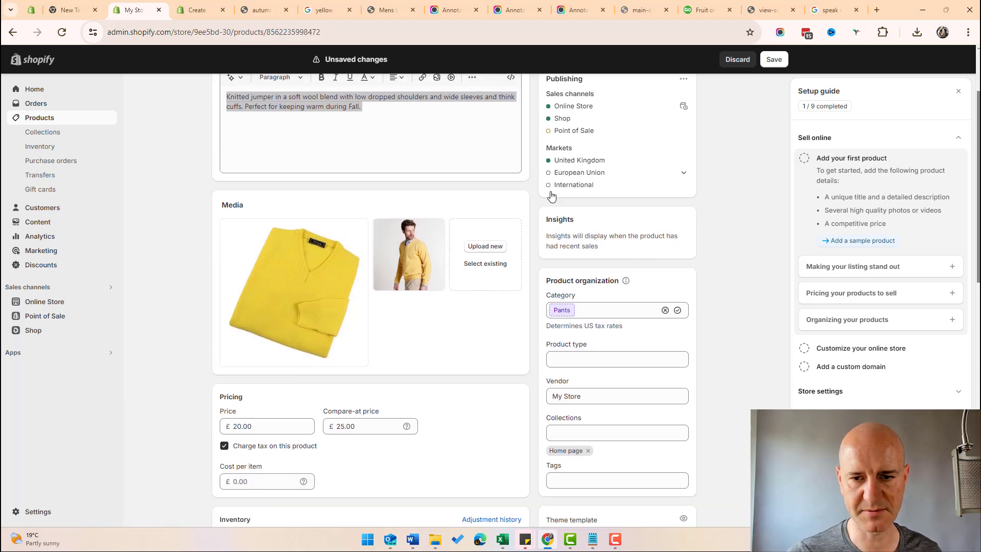
{"action": "scroll", "coordinate": [529, 263], "scroll_direction": "down", "scroll_amount": 2}
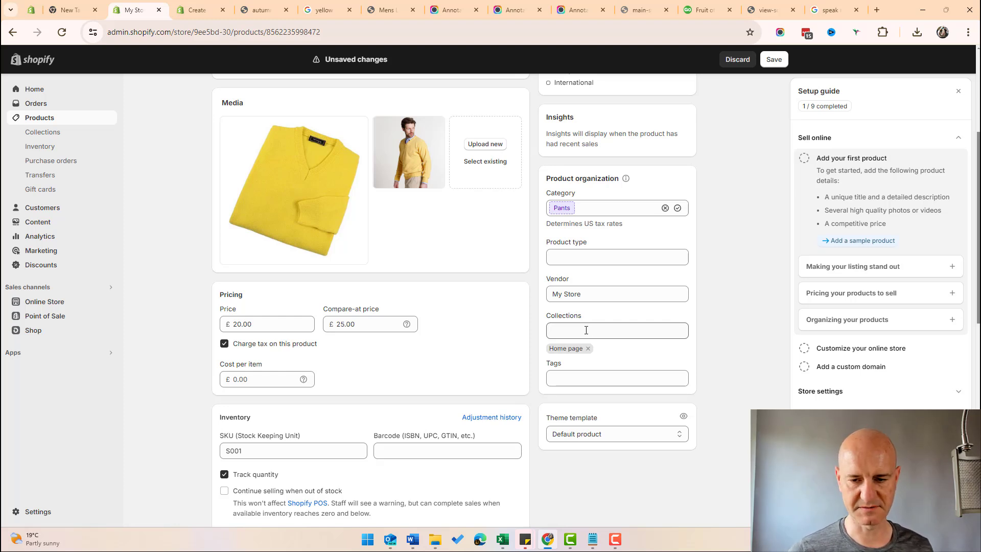
{"action": "scroll", "coordinate": [586, 330], "scroll_direction": "up", "scroll_amount": 5}
{"action": "left_click", "coordinate": [774, 60]}
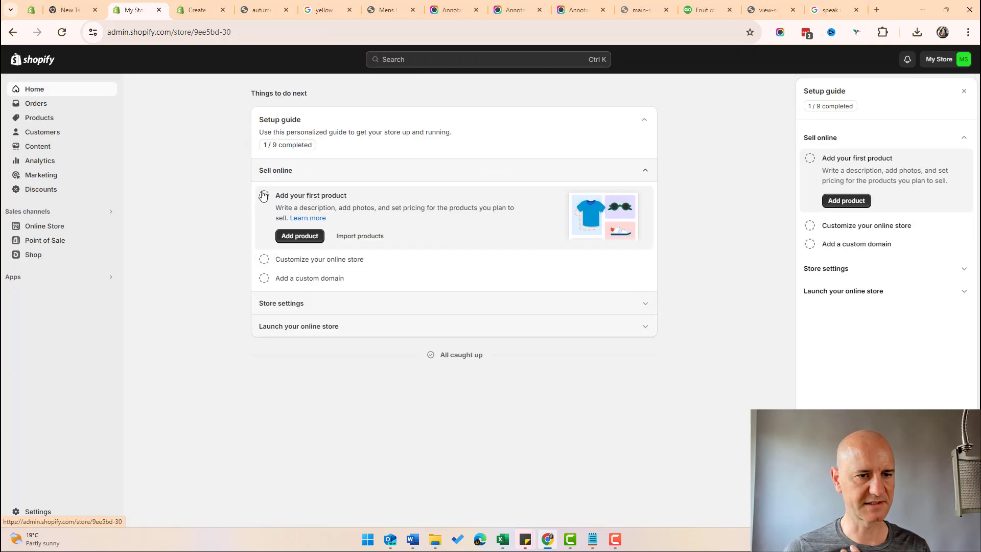
Step: Mark the "Add your first product" task as complete in the setup guide and open the theme customization page
{"action": "left_click", "coordinate": [265, 197]}
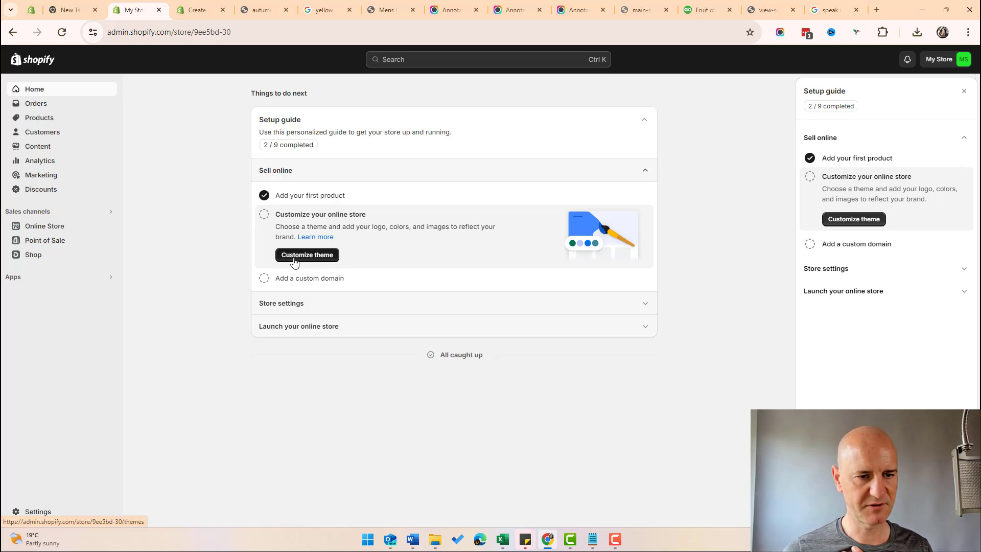
{"action": "left_click", "coordinate": [294, 258]}
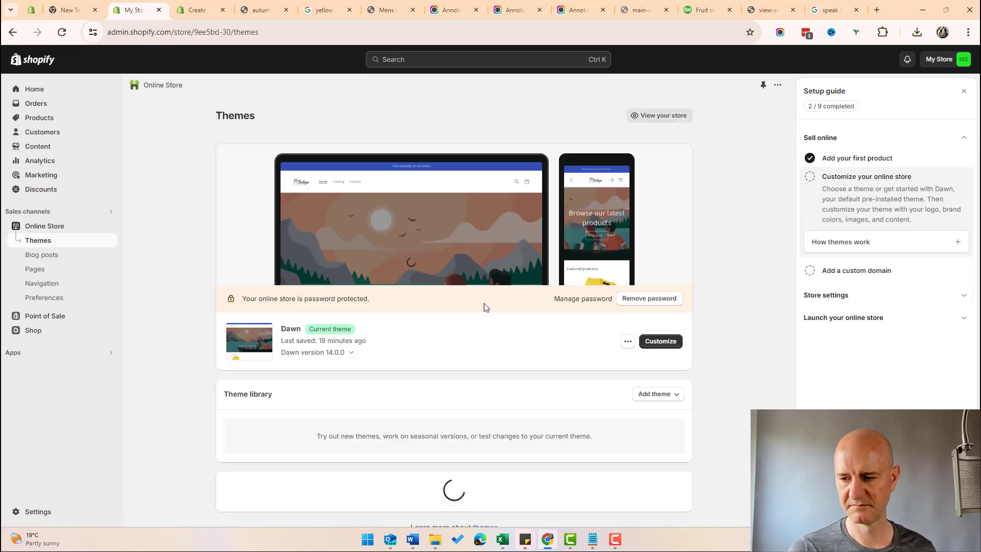
Step: Look through the popular free themes and open the current Dawn theme in the theme editor
{"action": "scroll", "coordinate": [186, 306], "scroll_direction": "down", "scroll_amount": 4}
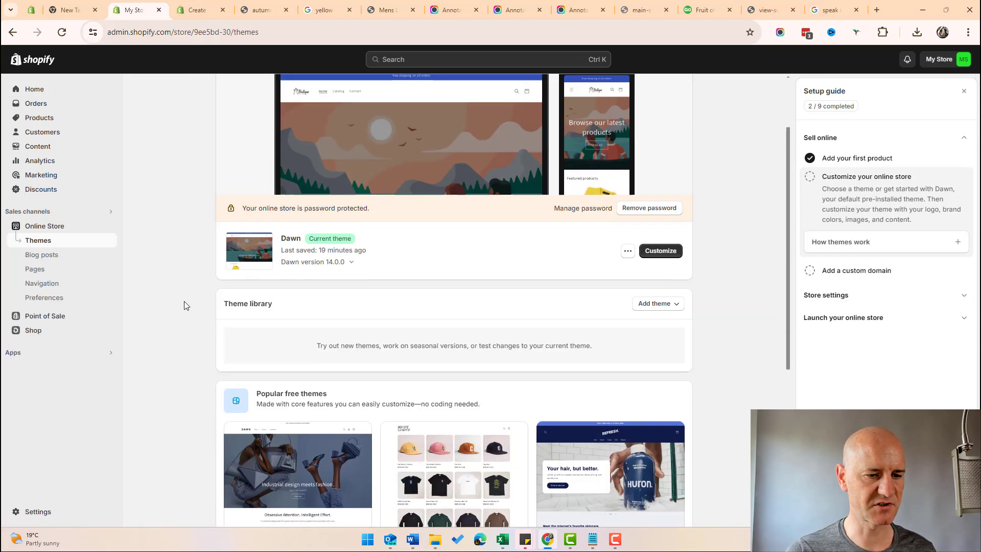
{"action": "scroll", "coordinate": [212, 305], "scroll_direction": "down", "scroll_amount": 3}
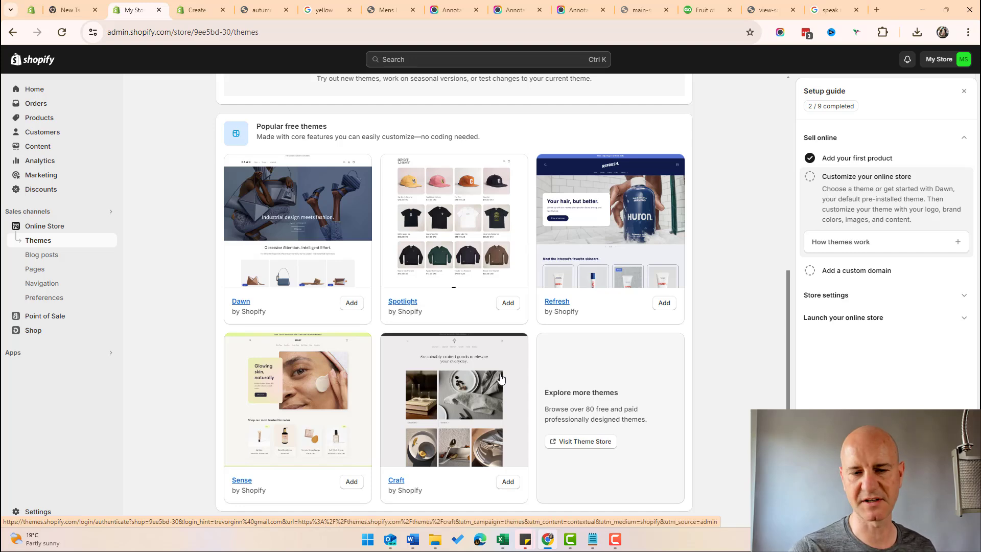
{"action": "scroll", "coordinate": [385, 341], "scroll_direction": "up", "scroll_amount": 7}
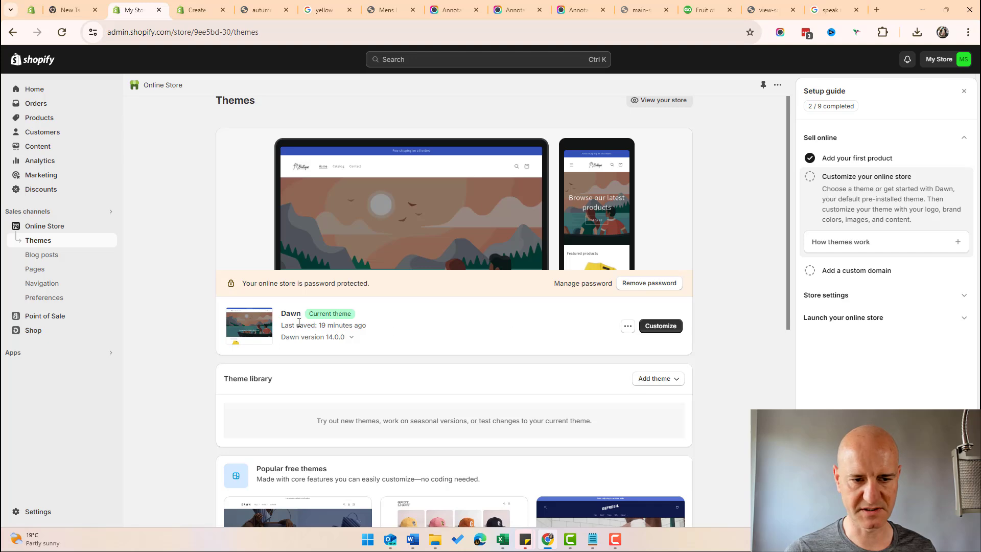
{"action": "left_click", "coordinate": [652, 327]}
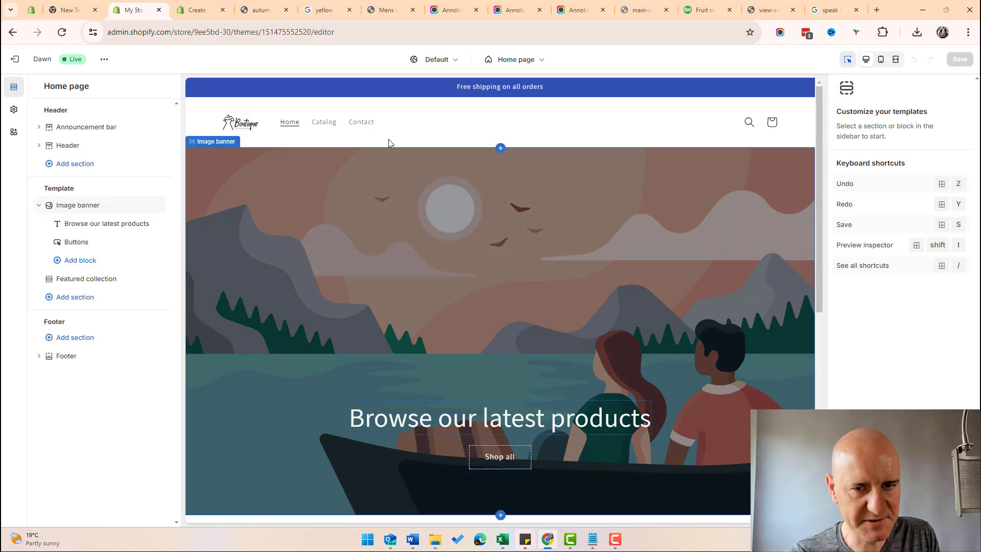
Step: Switch the editor to the Default product template and move the Price block above the Quantity selector
{"action": "left_click", "coordinate": [391, 115]}
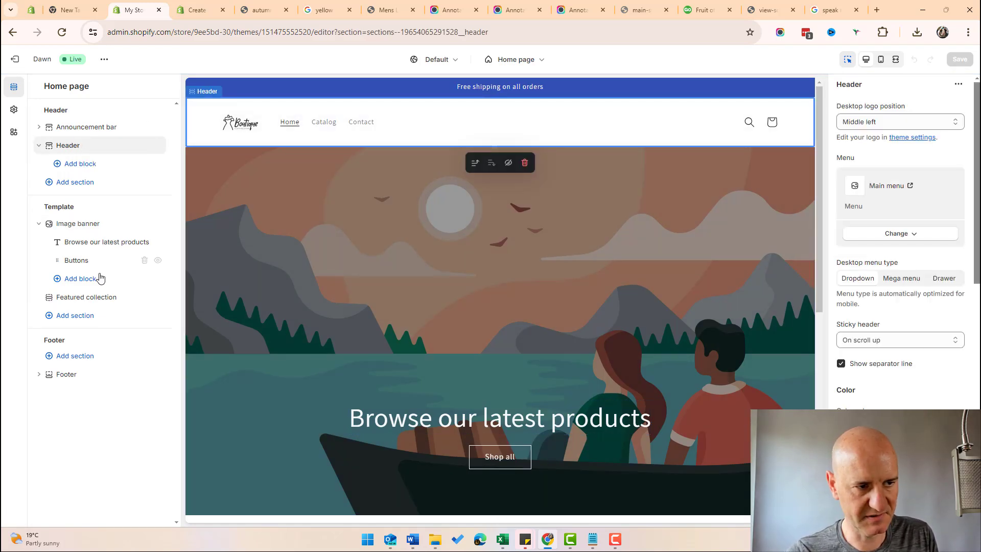
{"action": "left_click", "coordinate": [526, 62]}
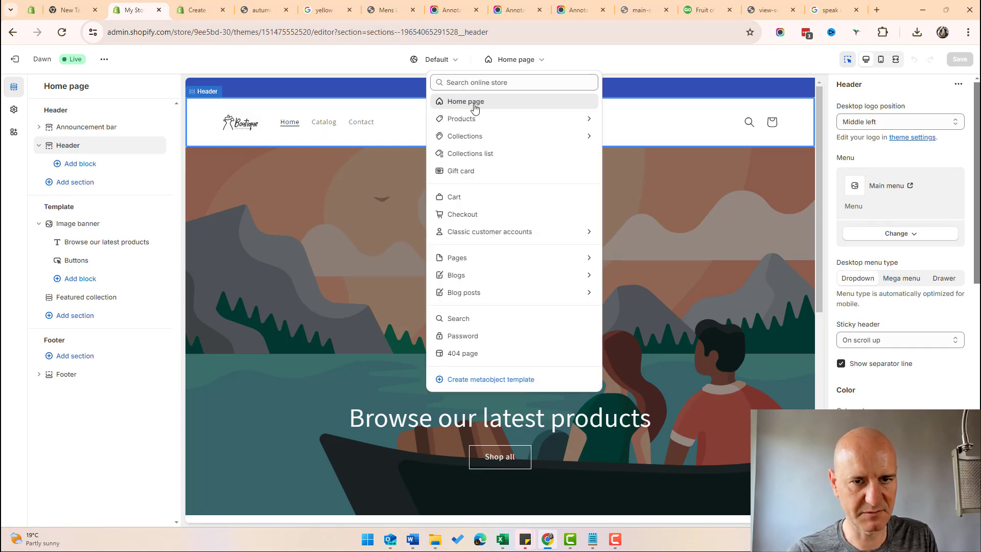
{"action": "left_click", "coordinate": [655, 62]}
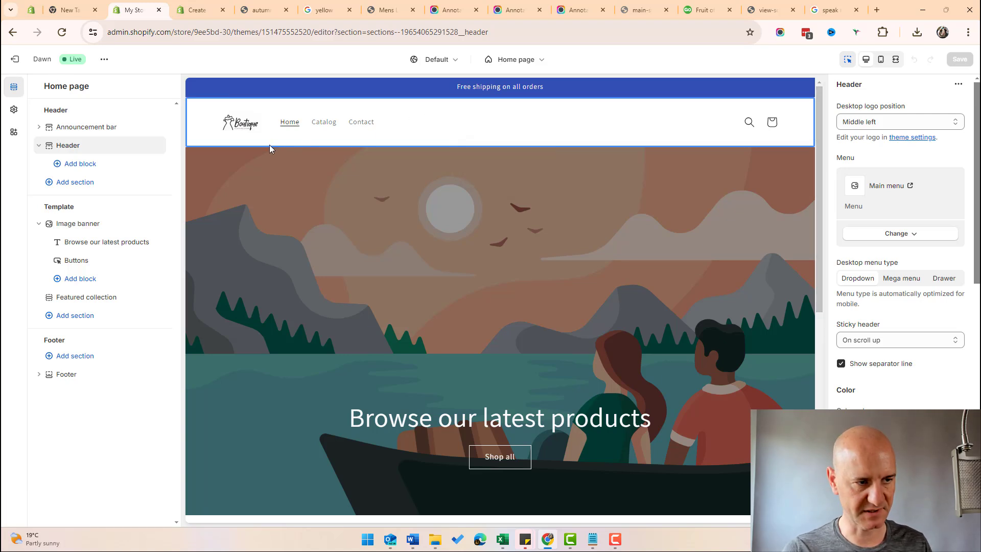
{"action": "left_click", "coordinate": [528, 61]}
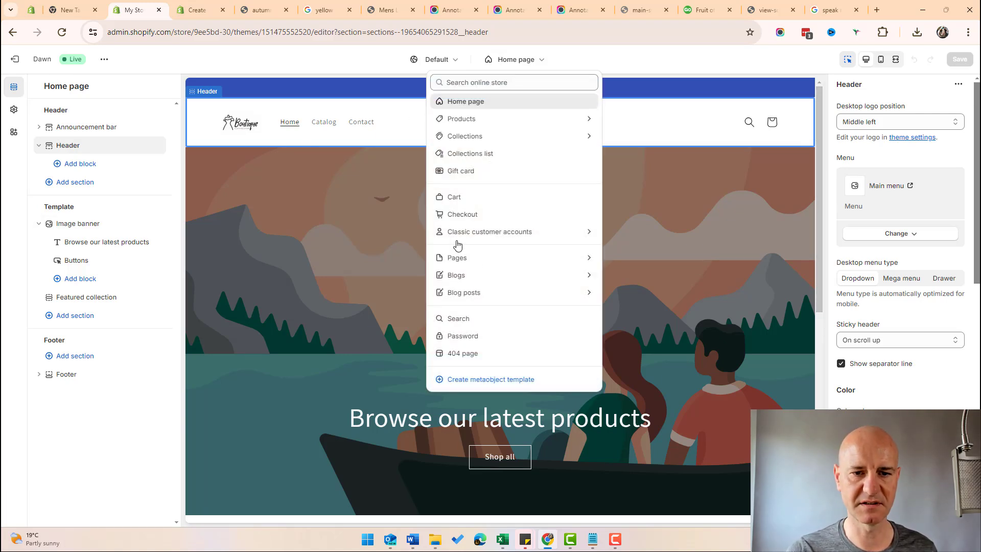
{"action": "left_click", "coordinate": [471, 119]}
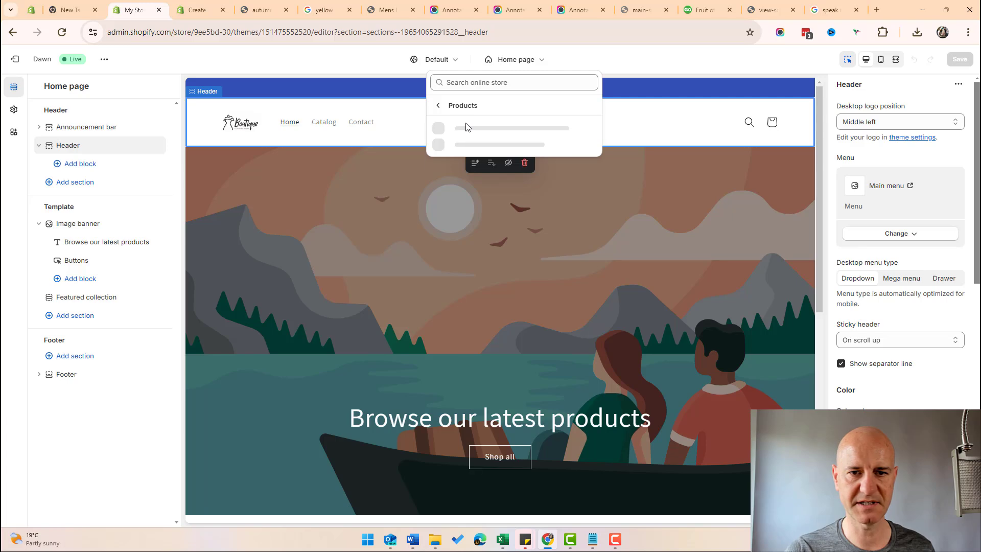
{"action": "left_click", "coordinate": [465, 132]}
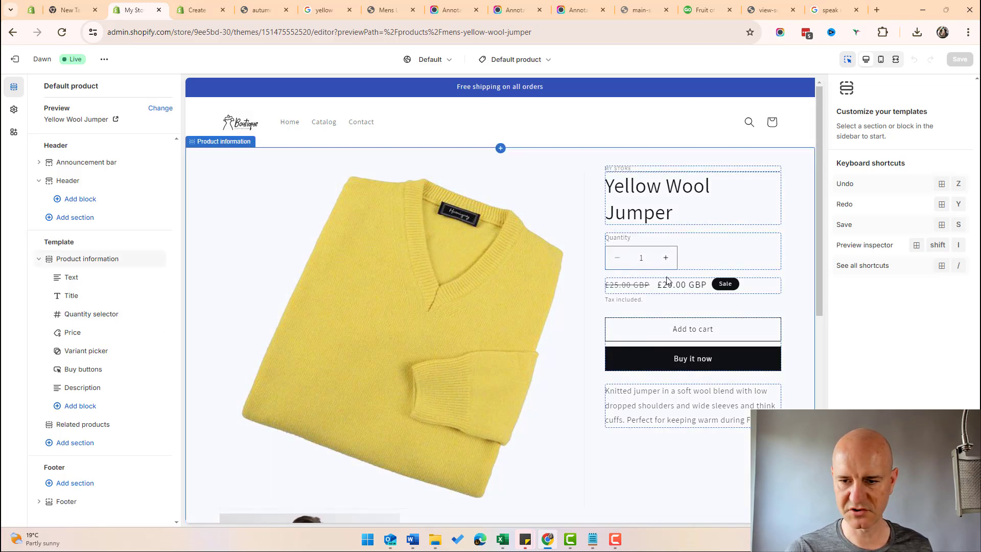
{"action": "left_click_drag", "start_coordinate": [98, 316], "coordinate": [101, 333]}
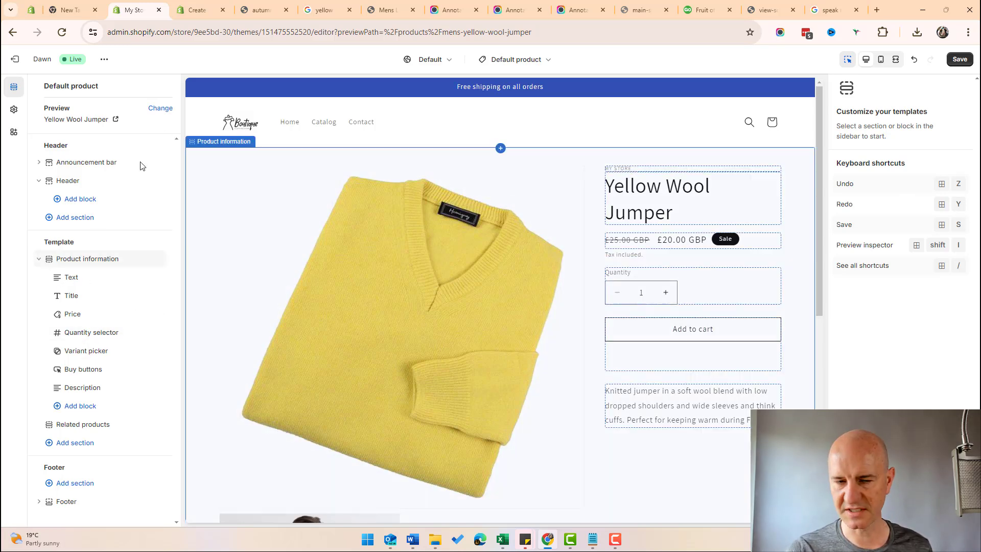
Step: Change the announcement text in the announcement bar to "Free shipping on all orders!!"
{"action": "left_click", "coordinate": [95, 162]}
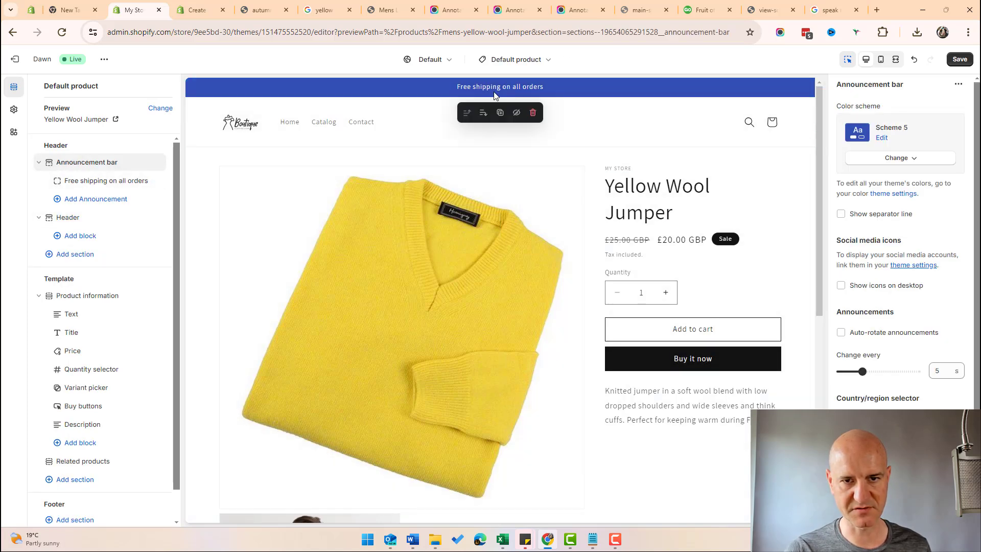
{"action": "left_click", "coordinate": [105, 181]}
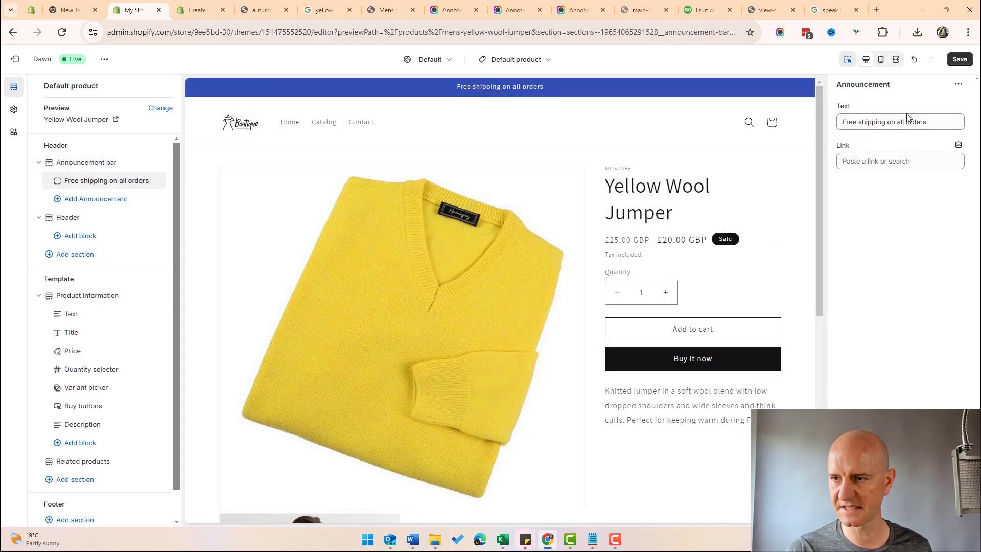
{"action": "left_click", "coordinate": [859, 122]}
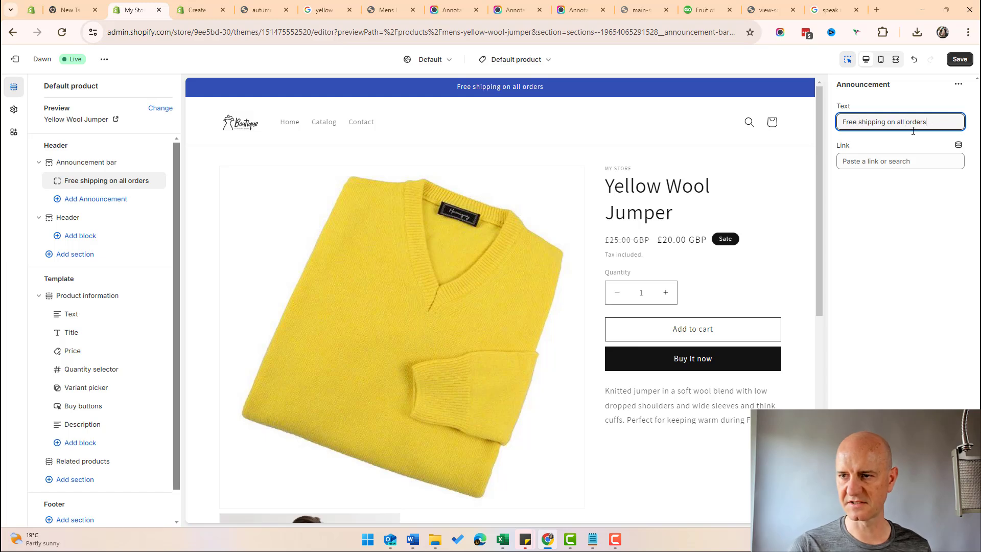
{"action": "left_click", "coordinate": [959, 117]}
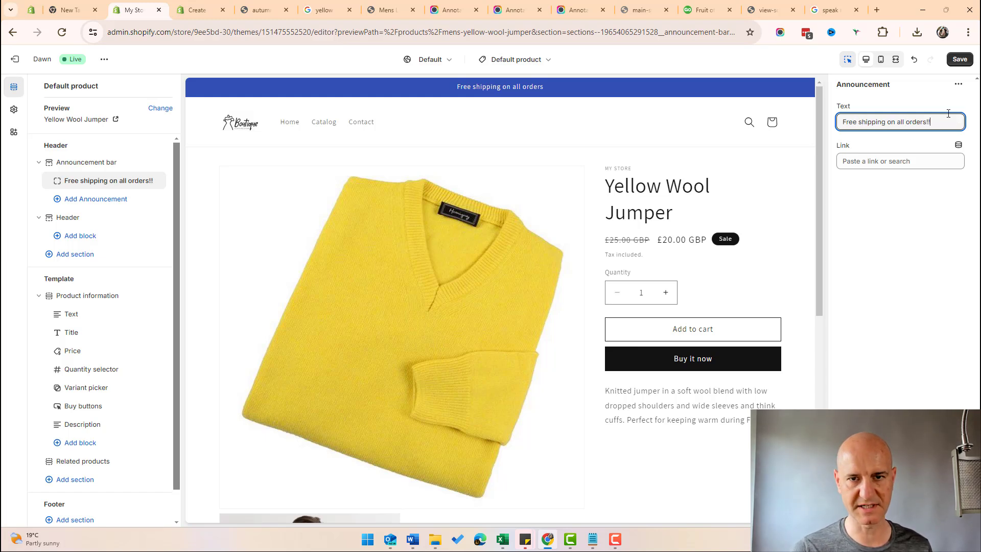
{"action": "left_click", "coordinate": [864, 288]}
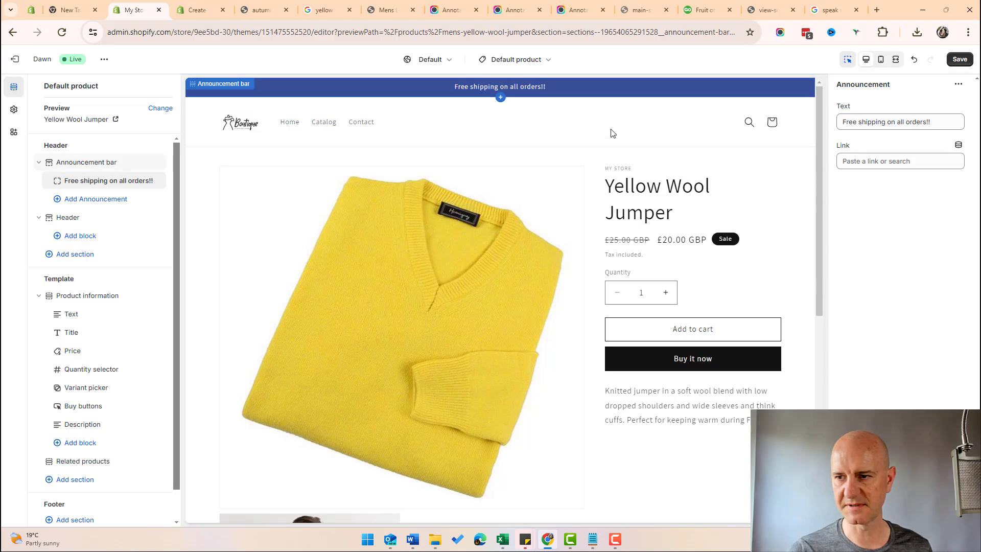
Step: Change the announcement bar's color scheme to Scheme 1
{"action": "left_click", "coordinate": [74, 163]}
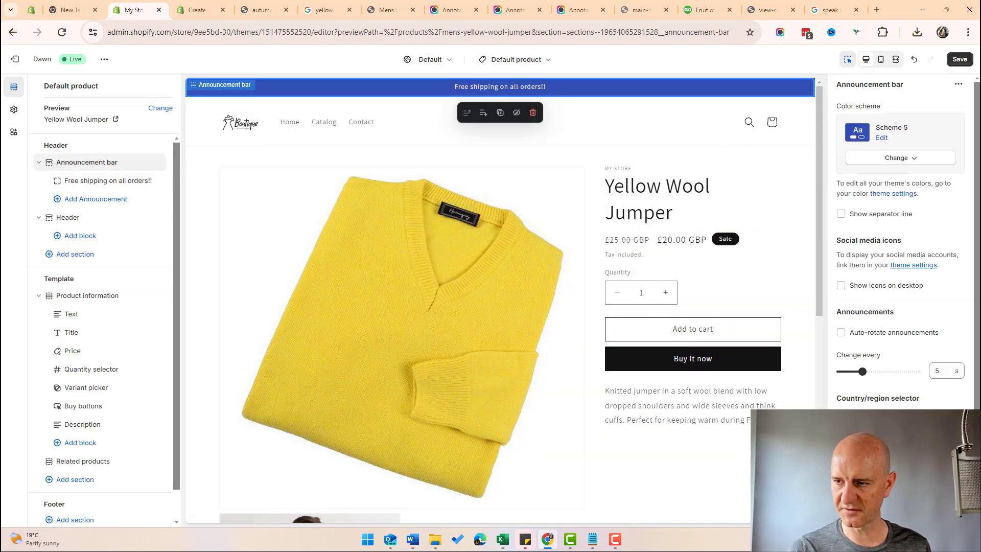
{"action": "scroll", "coordinate": [968, 316], "scroll_direction": "down", "scroll_amount": 3}
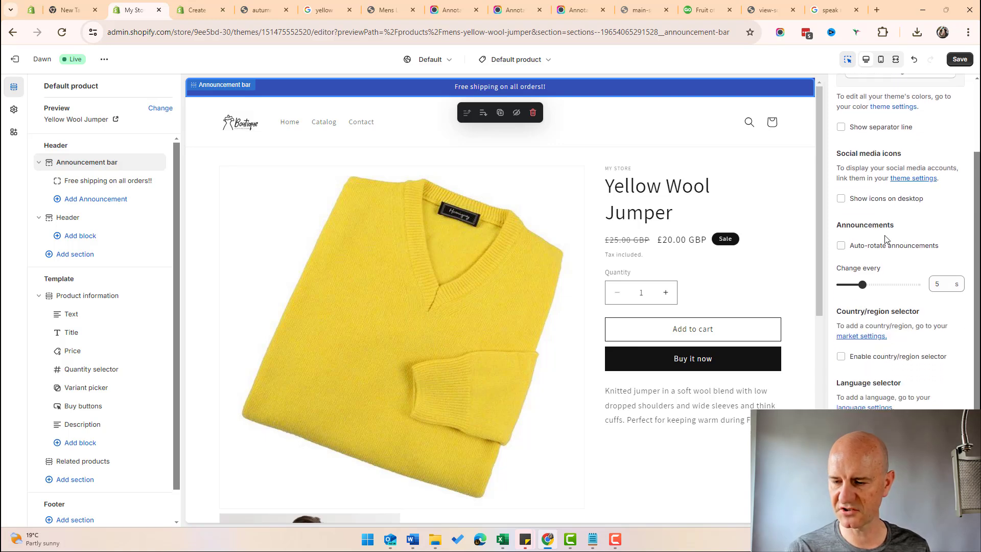
{"action": "scroll", "coordinate": [899, 204], "scroll_direction": "up", "scroll_amount": 3}
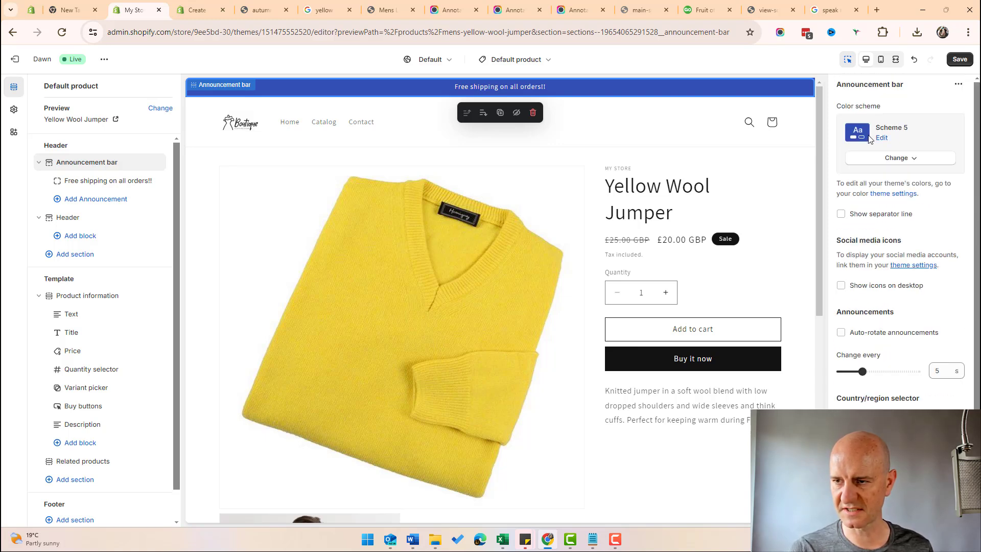
{"action": "left_click", "coordinate": [894, 160]}
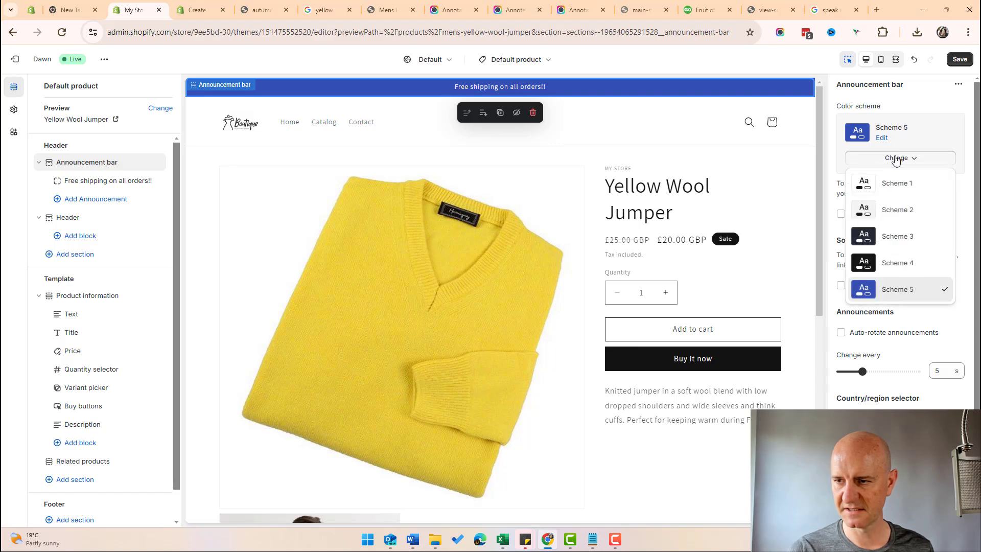
{"action": "left_click", "coordinate": [894, 184]}
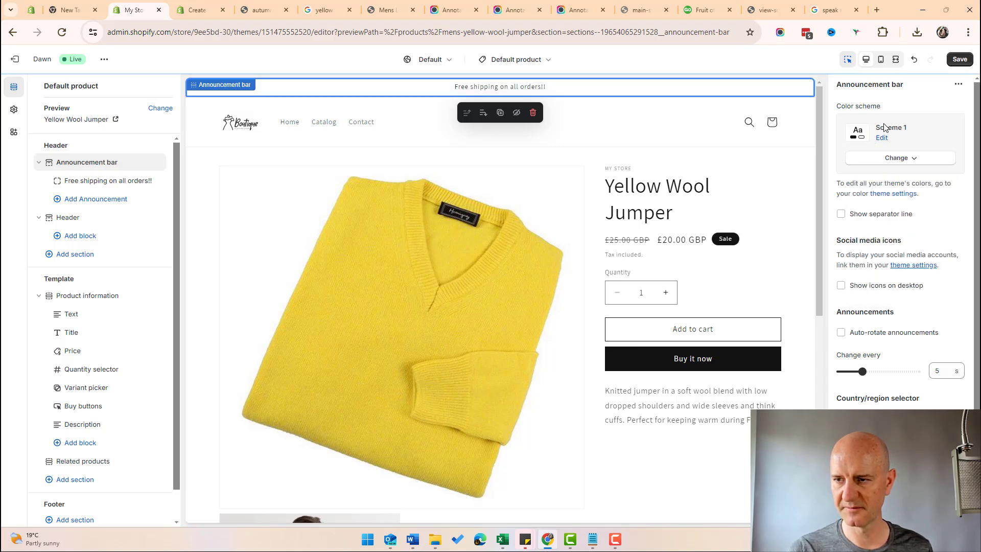
{"action": "left_click", "coordinate": [917, 168]}
{"action": "left_click", "coordinate": [949, 126]}
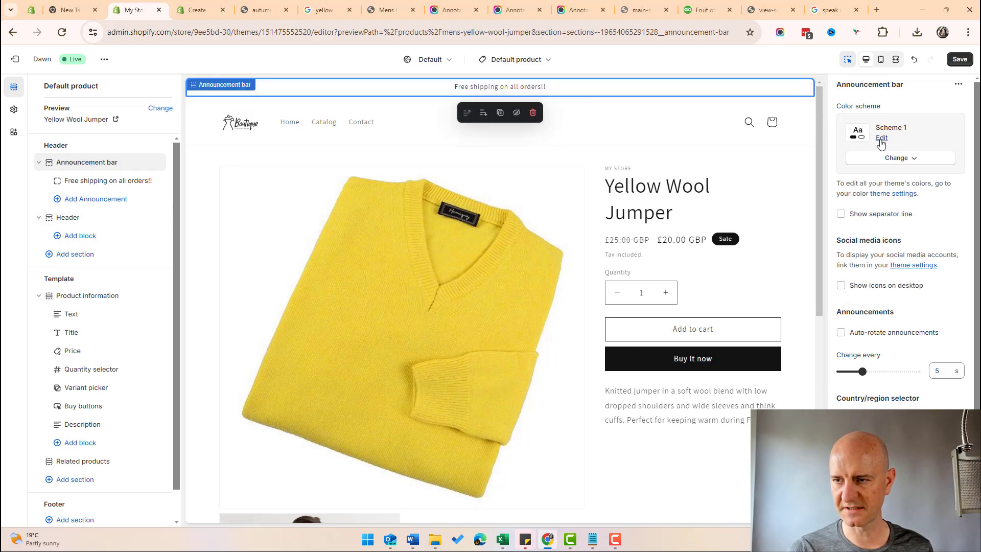
Step: Set the background color of Scheme 1 to #FFFFFF and save the theme changes
{"action": "left_click", "coordinate": [881, 139]}
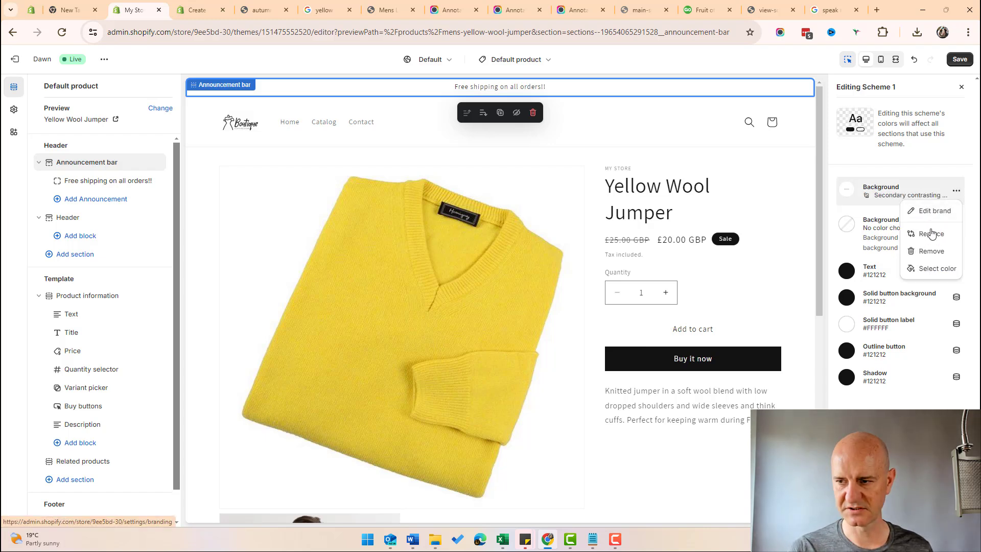
{"action": "left_click", "coordinate": [902, 192]}
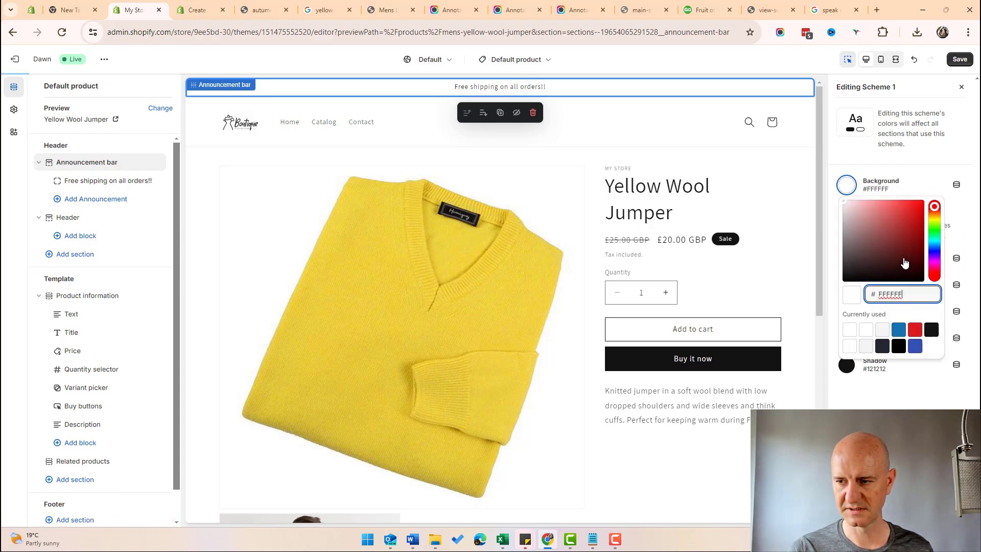
{"action": "left_click", "coordinate": [907, 274]}
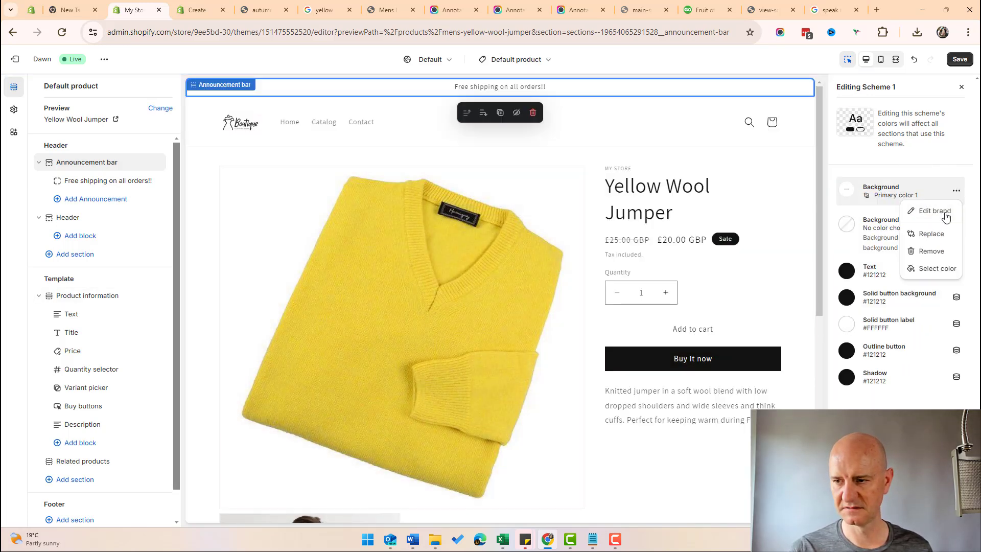
{"action": "left_click", "coordinate": [944, 268]}
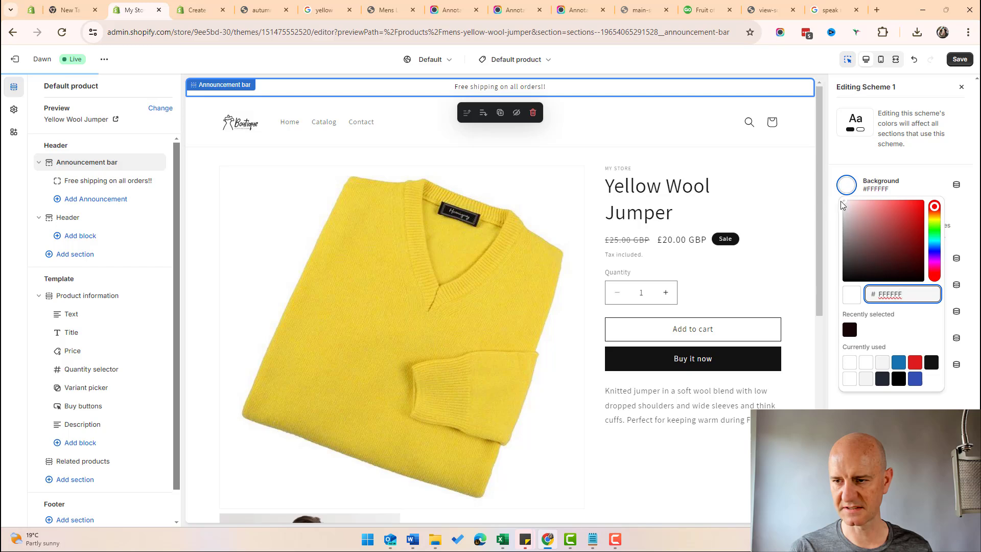
{"action": "left_click", "coordinate": [955, 155]}
{"action": "left_click", "coordinate": [958, 59]}
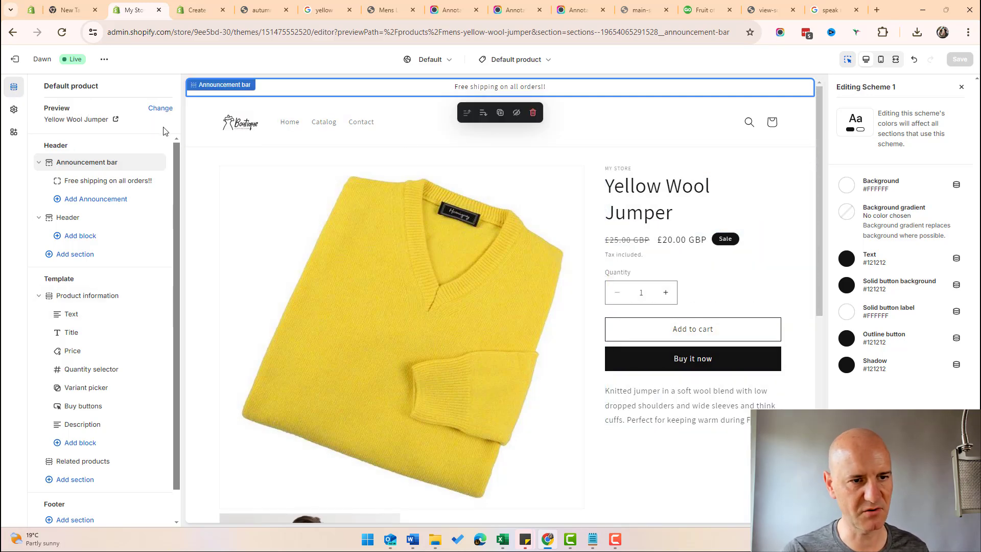
Step: Review the logo options and the available color schemes in the theme settings
{"action": "left_click", "coordinate": [14, 111]}
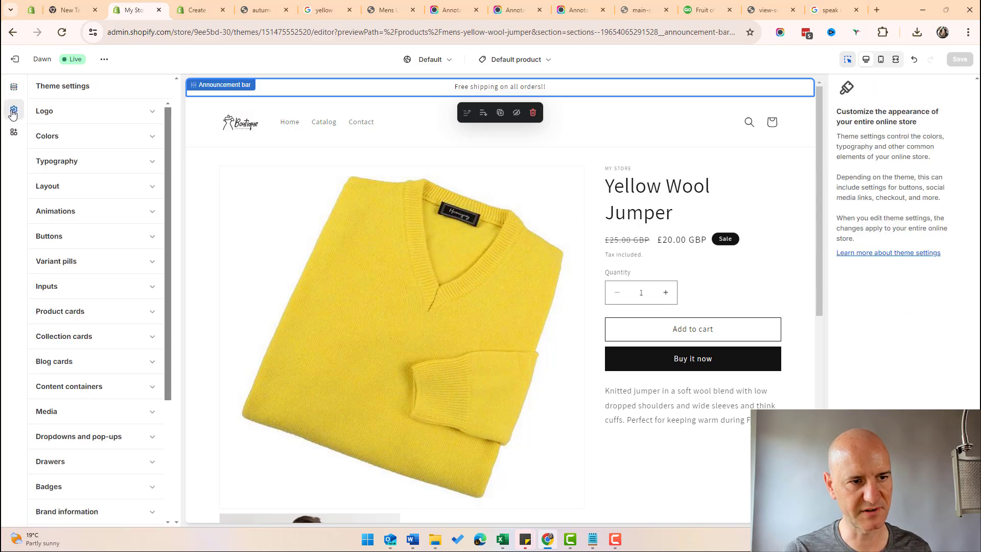
{"action": "left_click", "coordinate": [49, 112]}
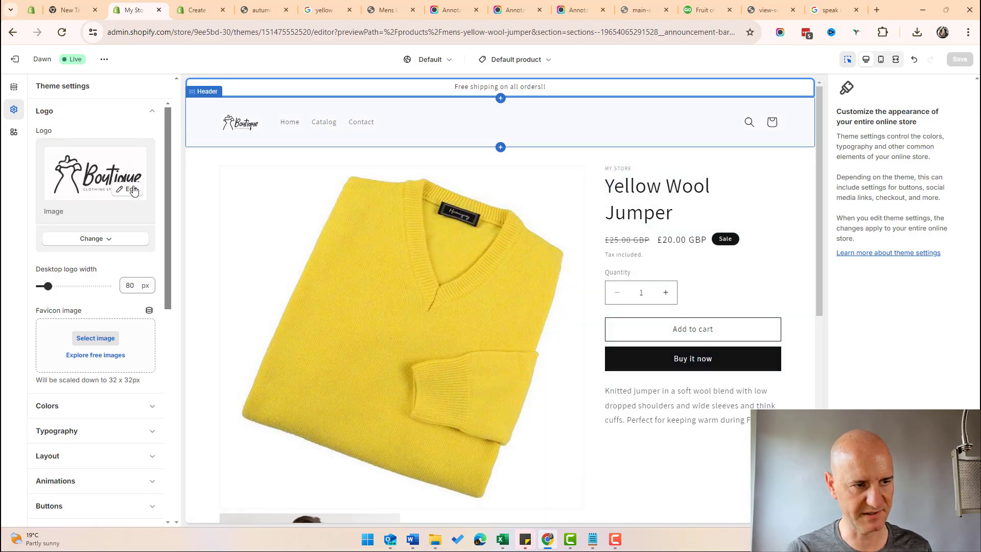
{"action": "scroll", "coordinate": [48, 184], "scroll_direction": "down", "scroll_amount": 2}
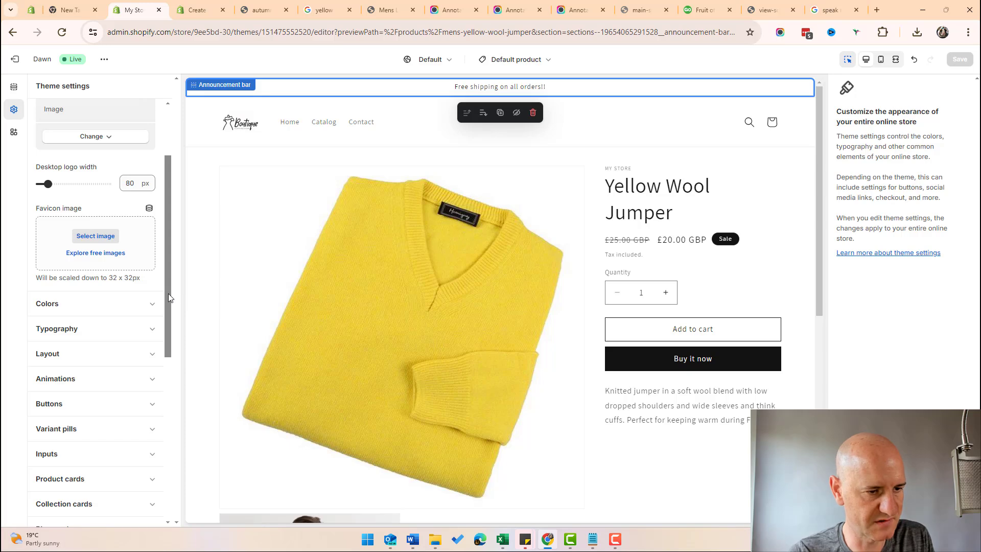
{"action": "scroll", "coordinate": [168, 293], "scroll_direction": "down", "scroll_amount": 2}
{"action": "left_click", "coordinate": [59, 214]}
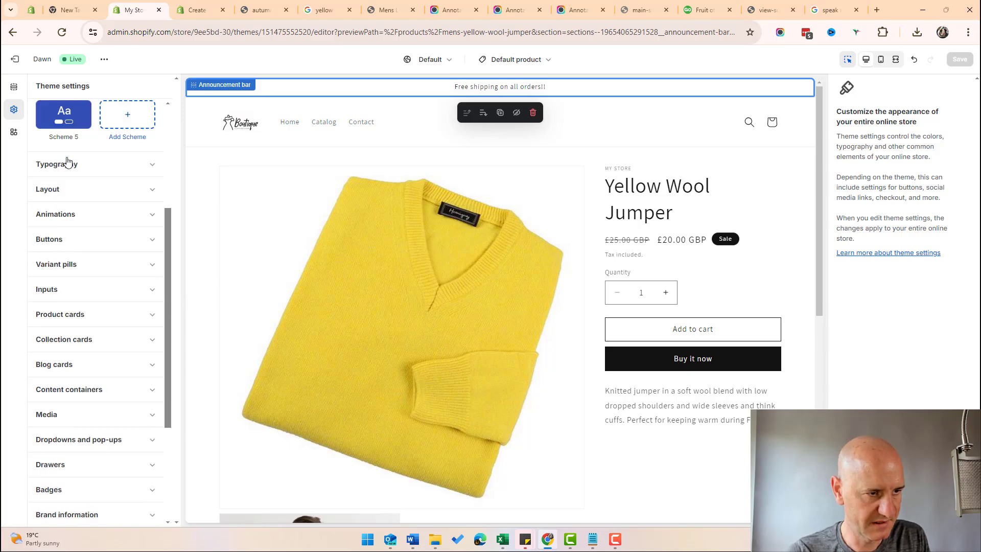
{"action": "scroll", "coordinate": [71, 179], "scroll_direction": "up", "scroll_amount": 4}
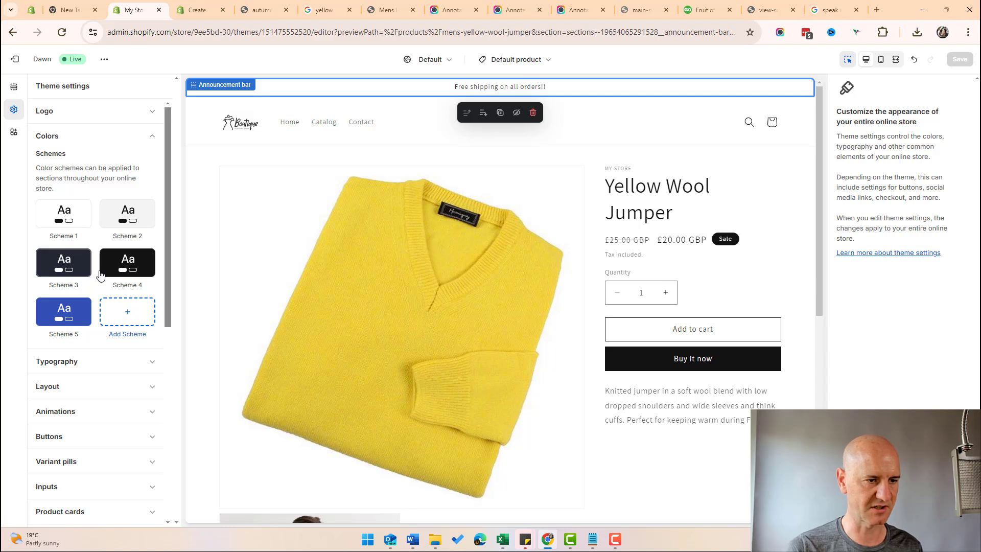
Step: Look through the remaining theme settings, examining the cart type, cart drawer and checkout branding options
{"action": "scroll", "coordinate": [126, 280], "scroll_direction": "down", "scroll_amount": 2}
{"action": "scroll", "coordinate": [125, 281], "scroll_direction": "down", "scroll_amount": 5}
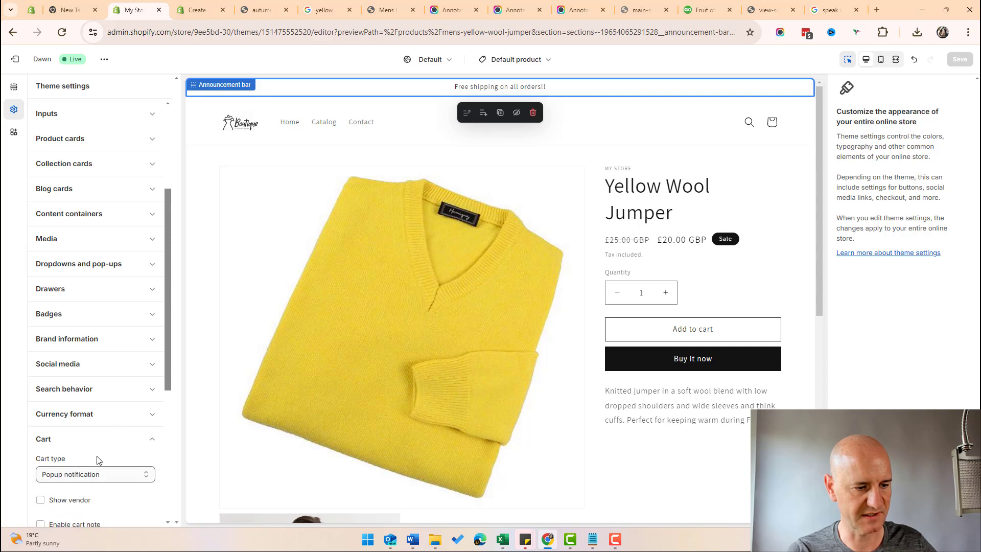
{"action": "scroll", "coordinate": [103, 419], "scroll_direction": "down", "scroll_amount": 2}
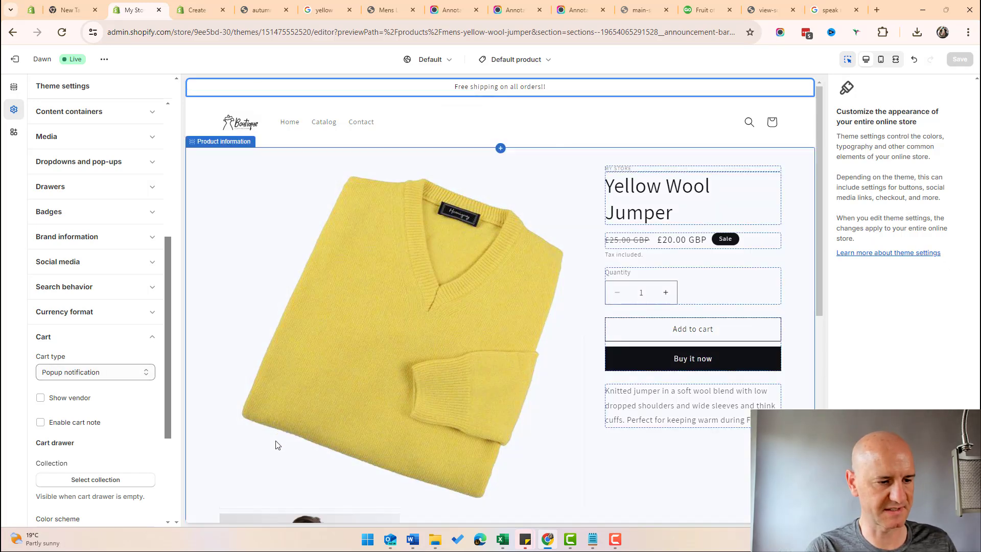
{"action": "scroll", "coordinate": [90, 403], "scroll_direction": "down", "scroll_amount": 3}
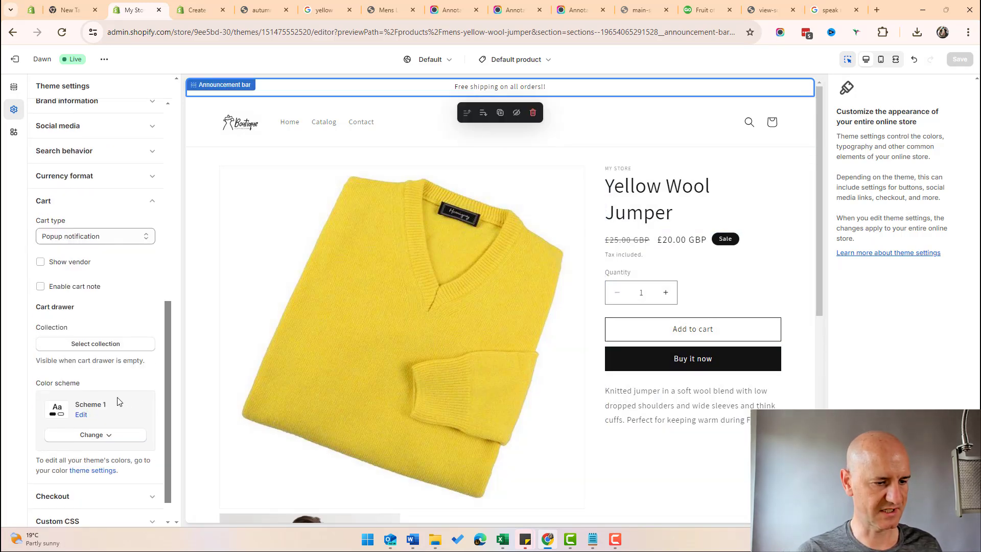
{"action": "scroll", "coordinate": [167, 388], "scroll_direction": "down", "scroll_amount": 1}
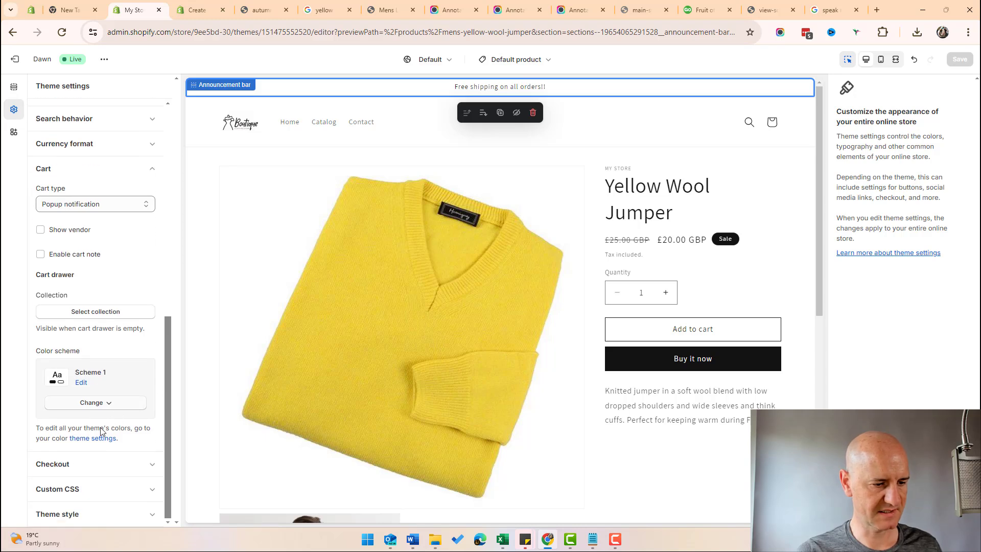
{"action": "left_click", "coordinate": [70, 466]}
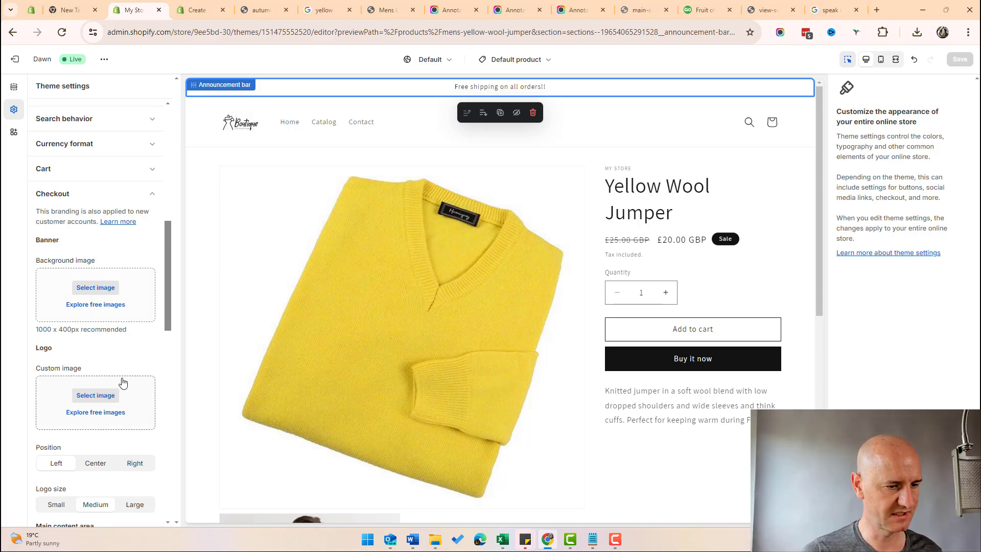
{"action": "left_click_drag", "start_coordinate": [171, 277], "coordinate": [172, 325]}
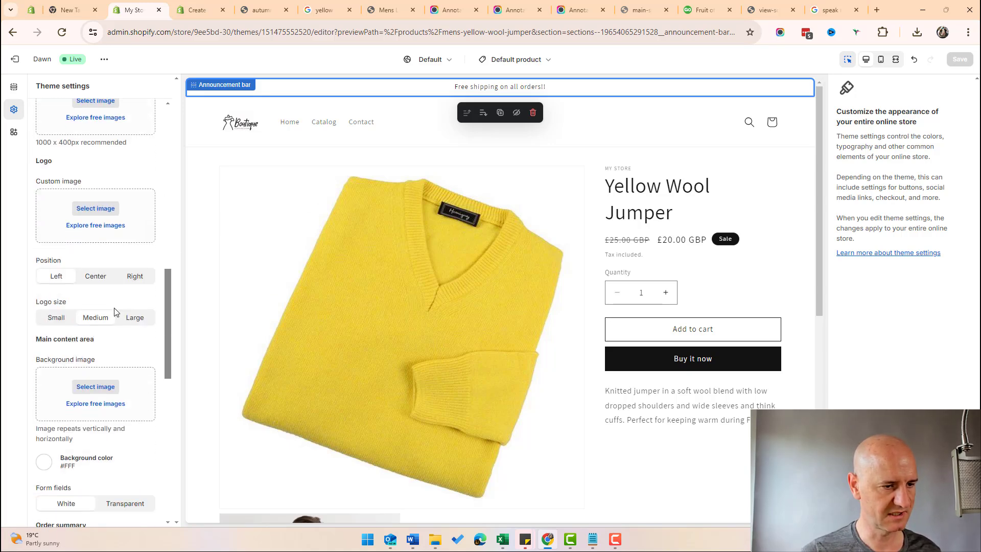
{"action": "scroll", "coordinate": [82, 450], "scroll_direction": "down", "scroll_amount": 1}
{"action": "scroll", "coordinate": [306, 230], "scroll_direction": "down", "scroll_amount": 1}
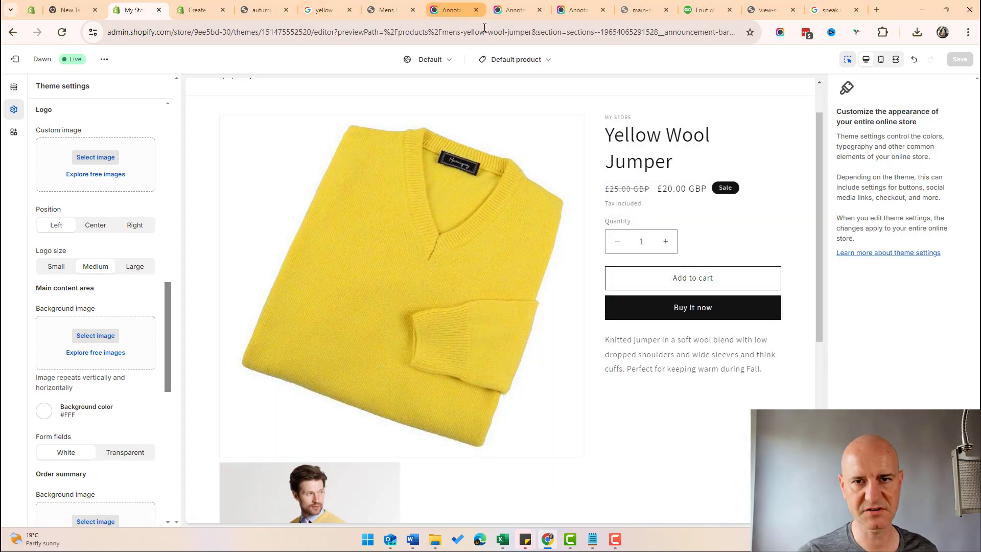
Step: Preview the checkout page and set the clothing_store_logo PNG from the store library as its custom logo image
{"action": "left_click", "coordinate": [511, 60]}
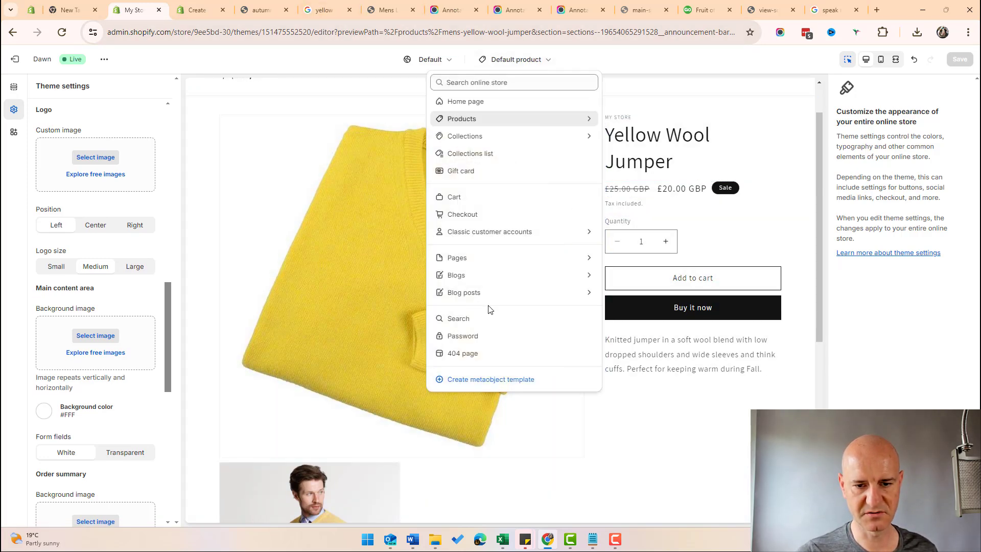
{"action": "left_click", "coordinate": [472, 214]}
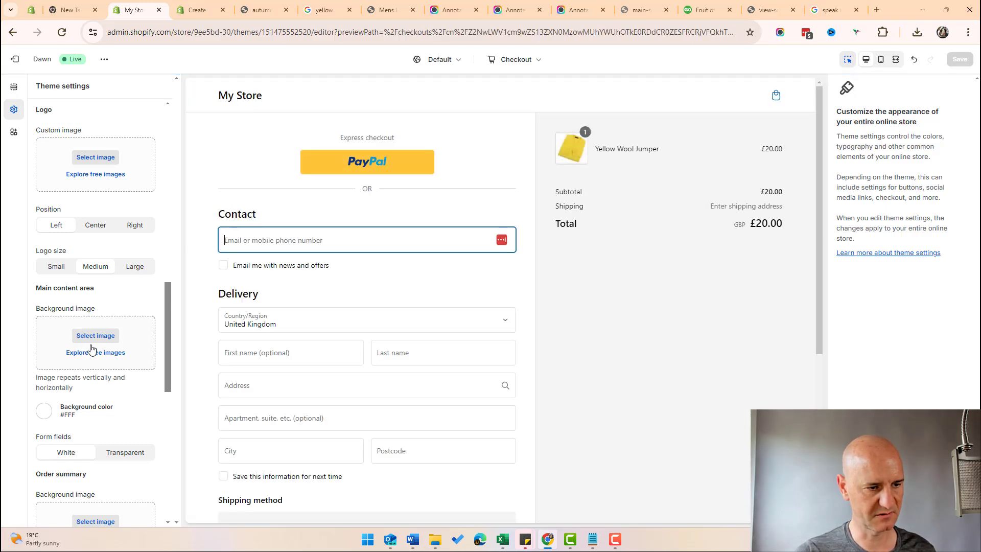
{"action": "scroll", "coordinate": [91, 349], "scroll_direction": "up", "scroll_amount": 2}
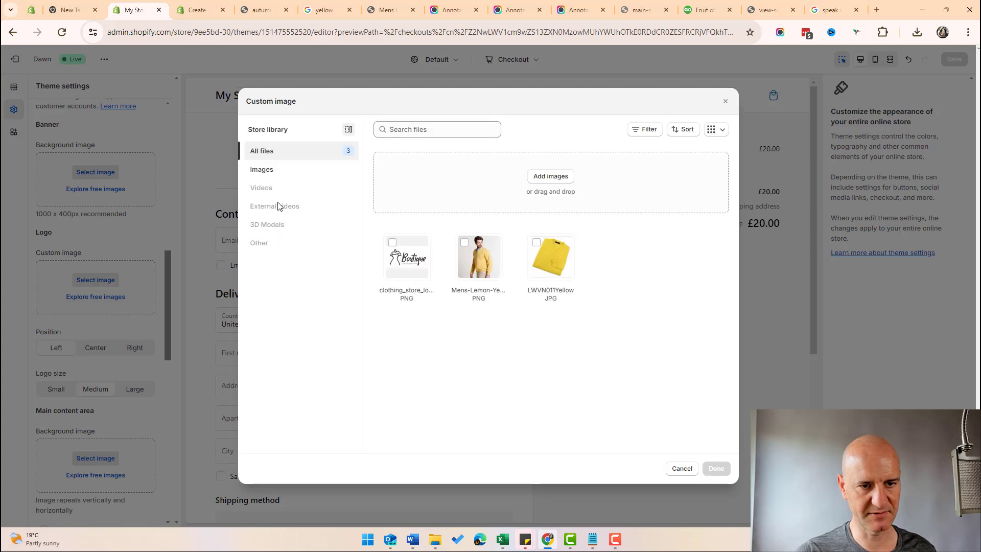
{"action": "left_click", "coordinate": [407, 258]}
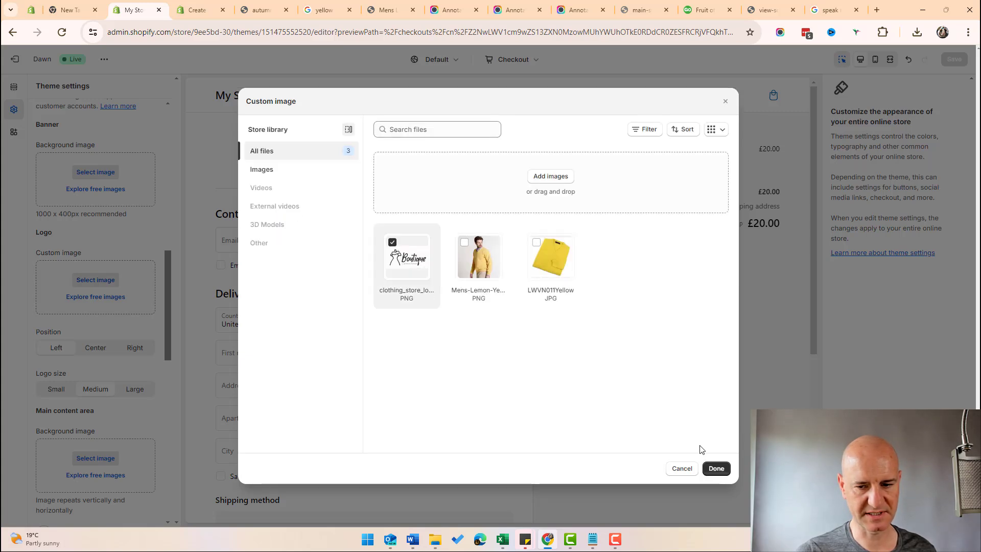
{"action": "left_click", "coordinate": [716, 468]}
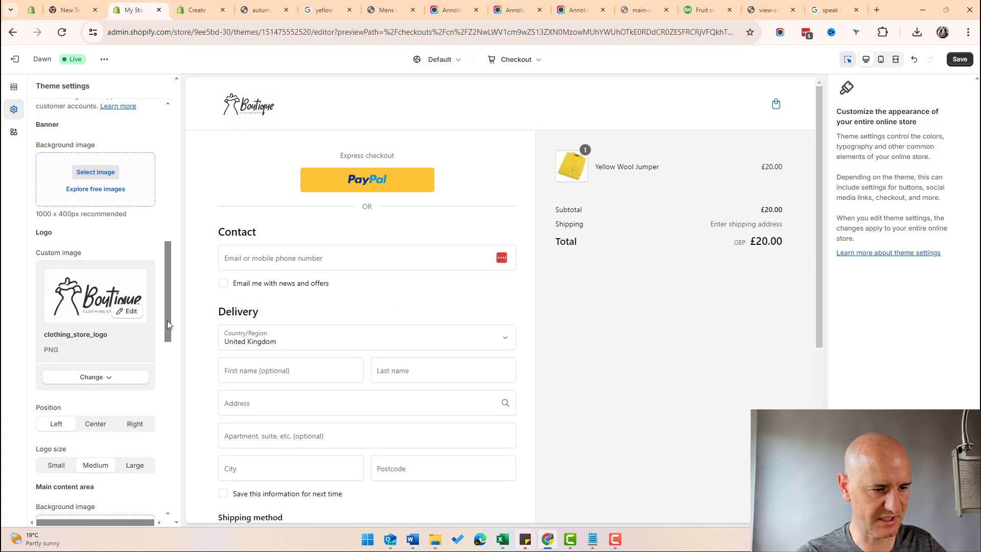
Step: Set the background color of the checkout's main content area to #242833
{"action": "left_click_drag", "start_coordinate": [167, 320], "coordinate": [166, 396]}
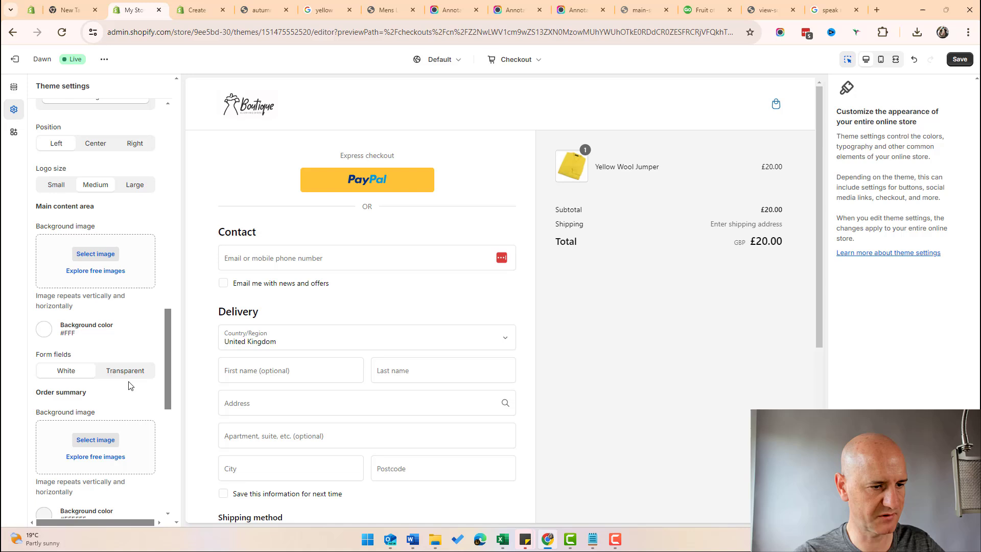
{"action": "left_click", "coordinate": [44, 329]}
{"action": "left_click", "coordinate": [76, 307]}
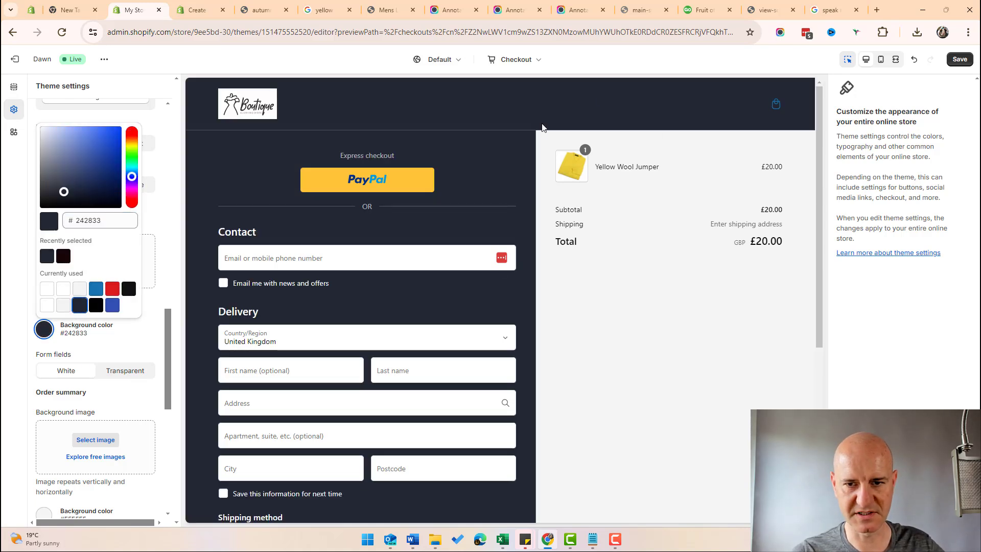
Step: Set the checkout main content area's background color to #FFFFFF and save the theme changes
{"action": "left_click", "coordinate": [47, 305]}
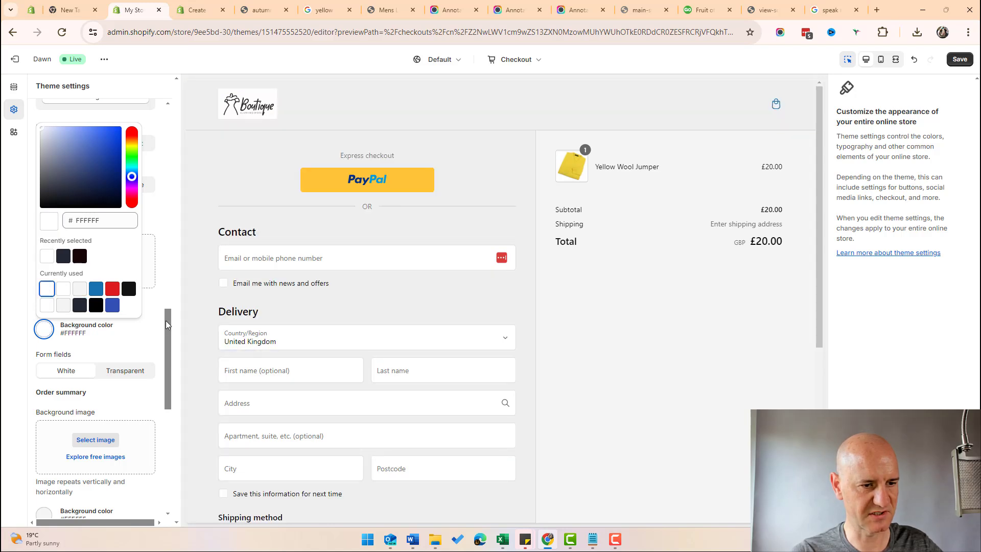
{"action": "left_click_drag", "start_coordinate": [165, 320], "coordinate": [182, 183]}
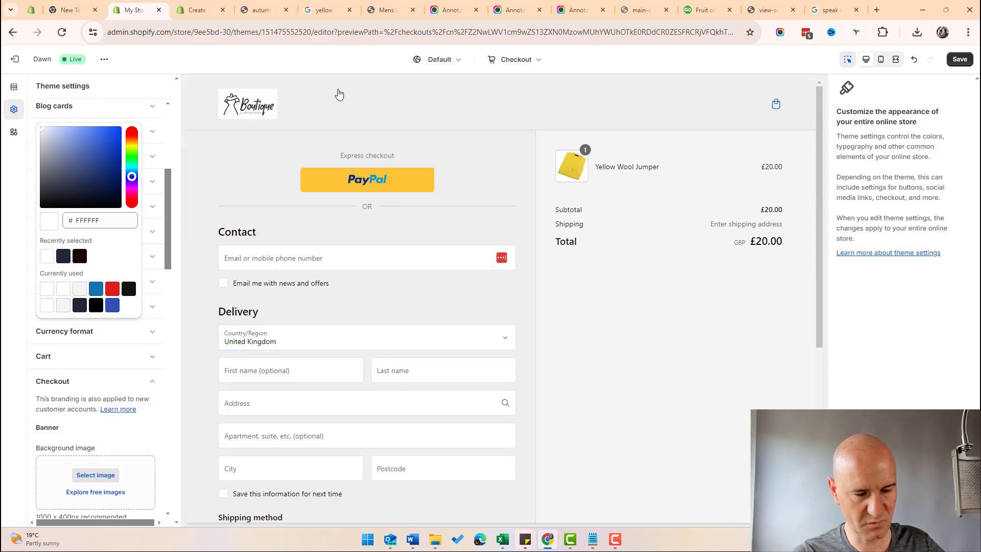
{"action": "left_click", "coordinate": [960, 60]}
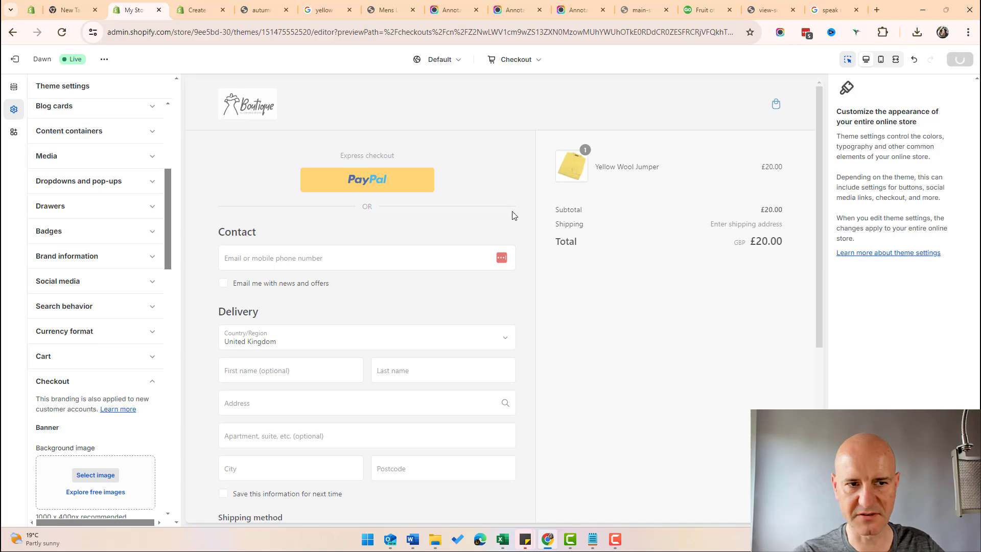
Step: Leave the theme editor and mark the "Customize your online store" task as complete in the home page's setup guide
{"action": "left_click", "coordinate": [15, 59]}
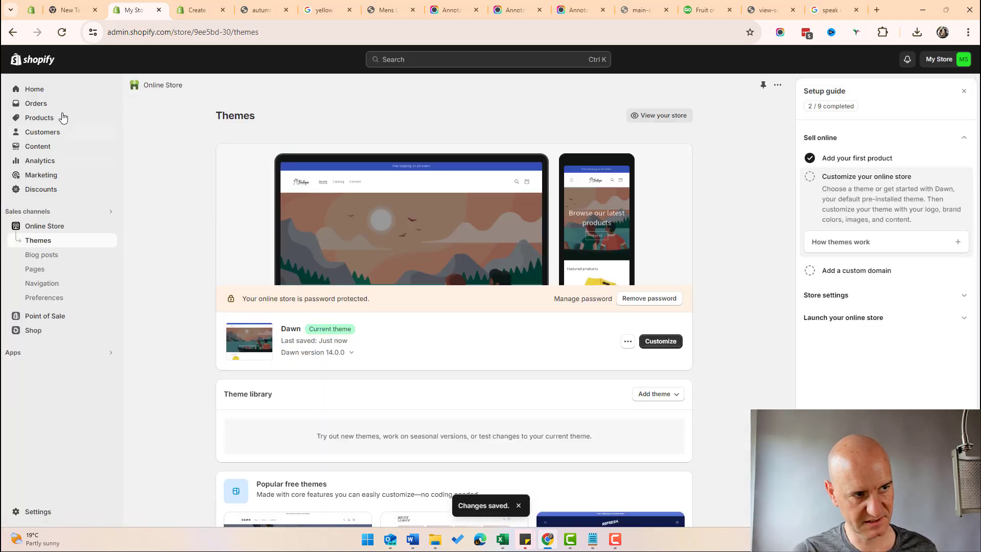
{"action": "left_click", "coordinate": [35, 89]}
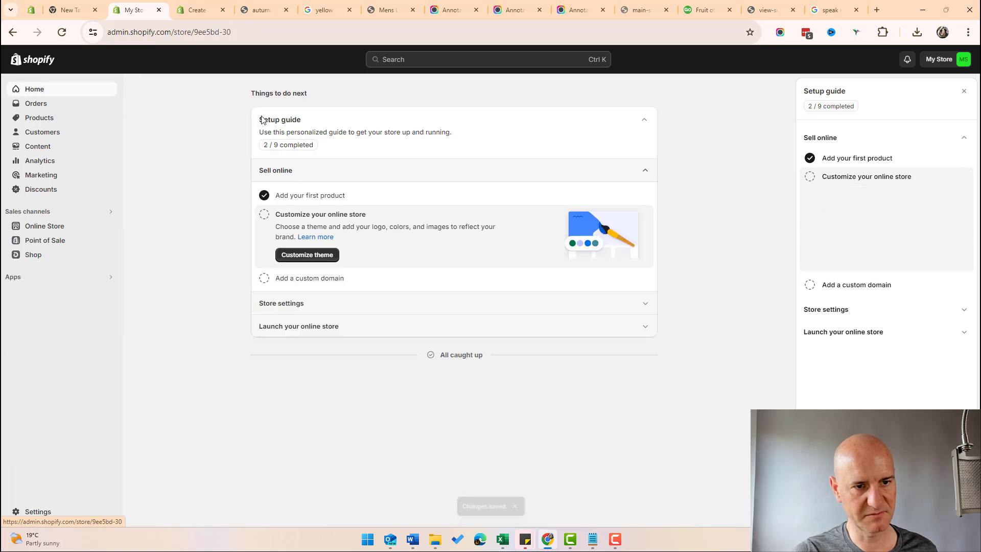
{"action": "left_click", "coordinate": [264, 214]}
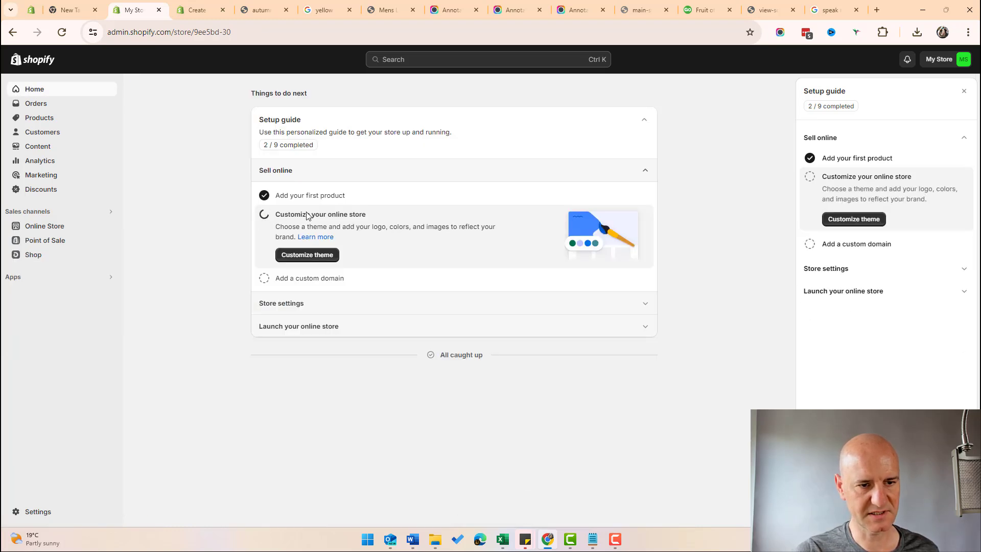
Step: Open the domain settings from the setup guide's "Add a custom domain" task and search the domains for "boutique"
{"action": "left_click", "coordinate": [309, 279]}
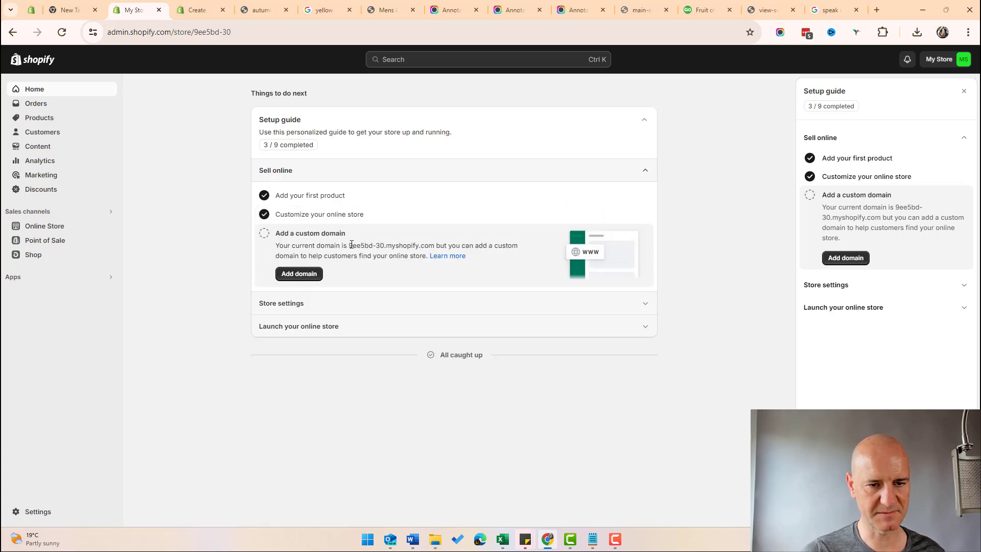
{"action": "left_click_drag", "start_coordinate": [350, 245], "coordinate": [435, 246]}
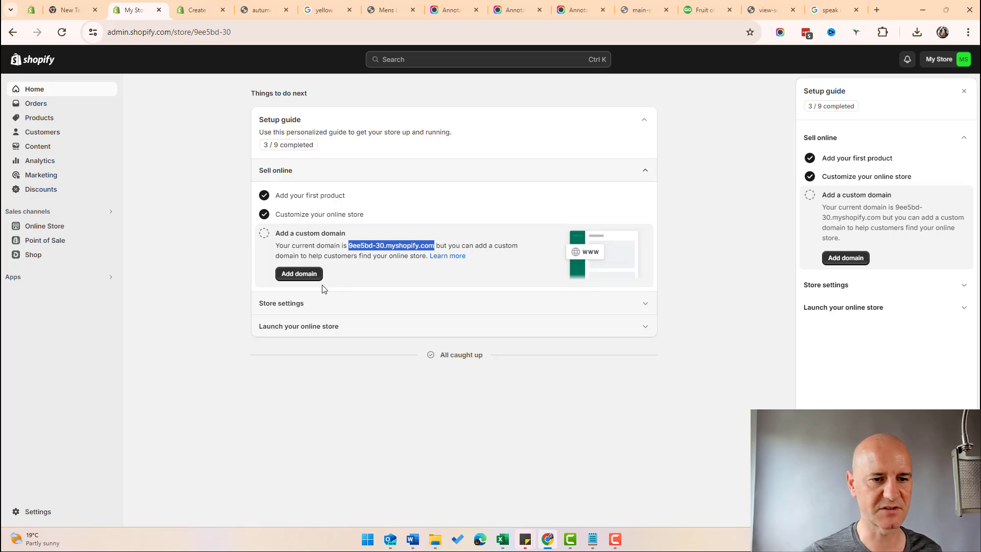
{"action": "left_click", "coordinate": [300, 274]}
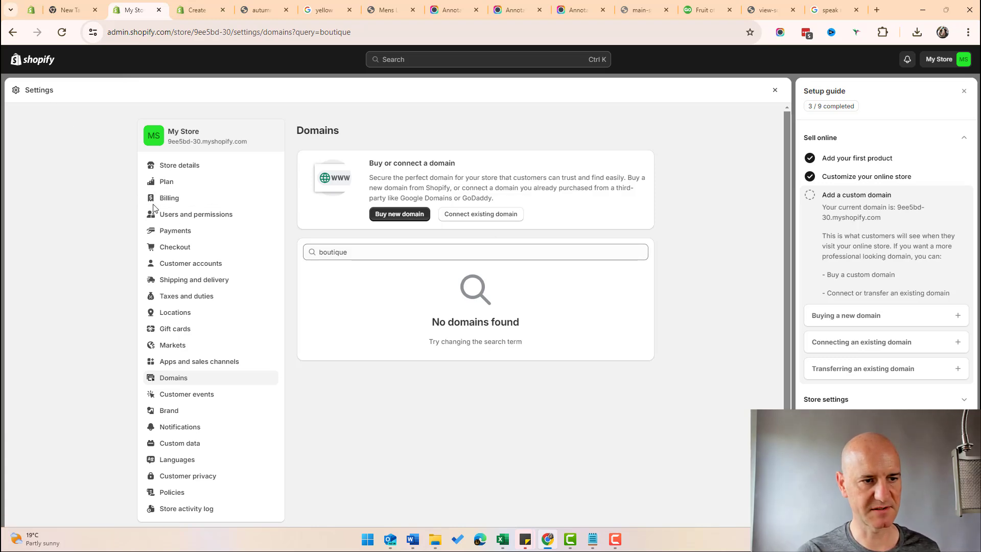
Step: Review the store's current plan details and compare the other subscription plans on offer
{"action": "left_click", "coordinate": [166, 183]}
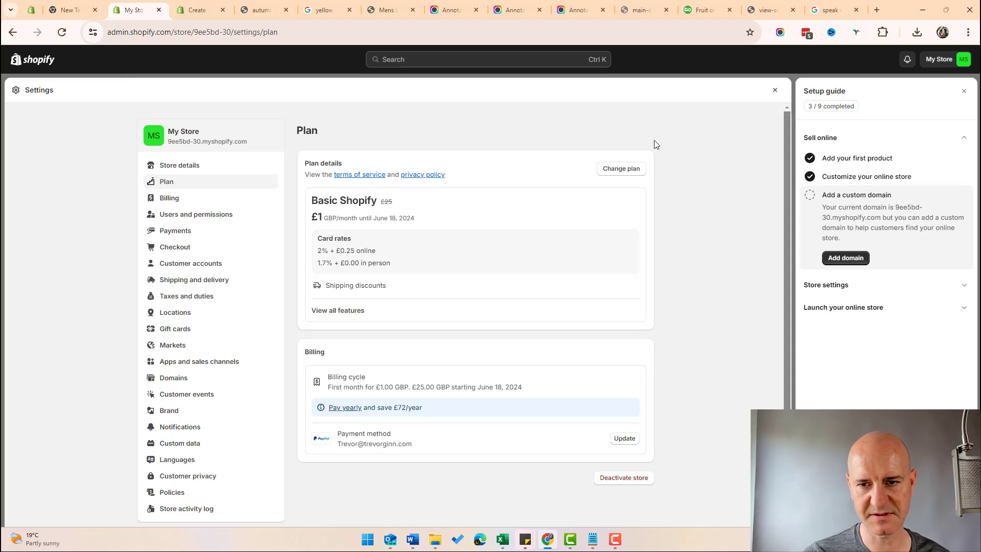
{"action": "left_click", "coordinate": [623, 169]}
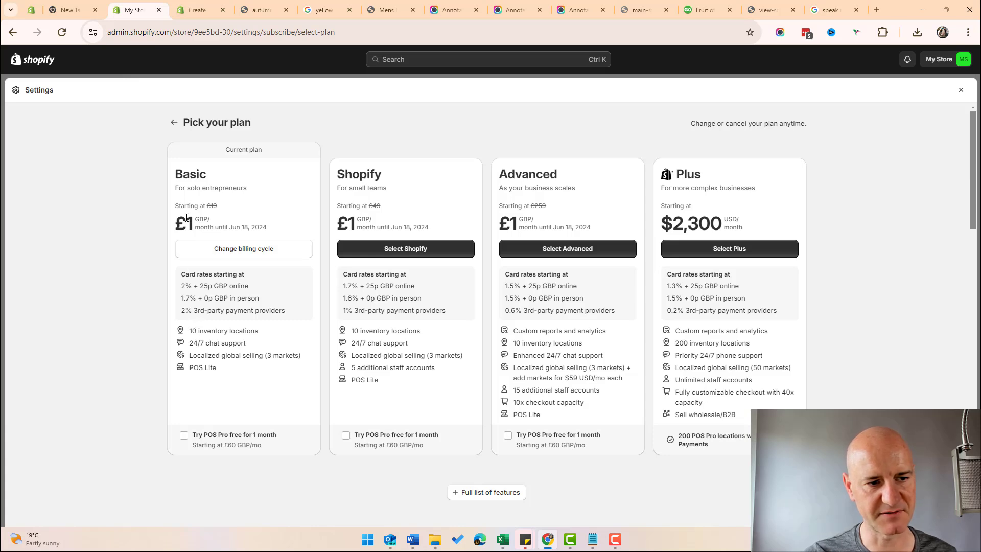
{"action": "left_click", "coordinate": [173, 124]}
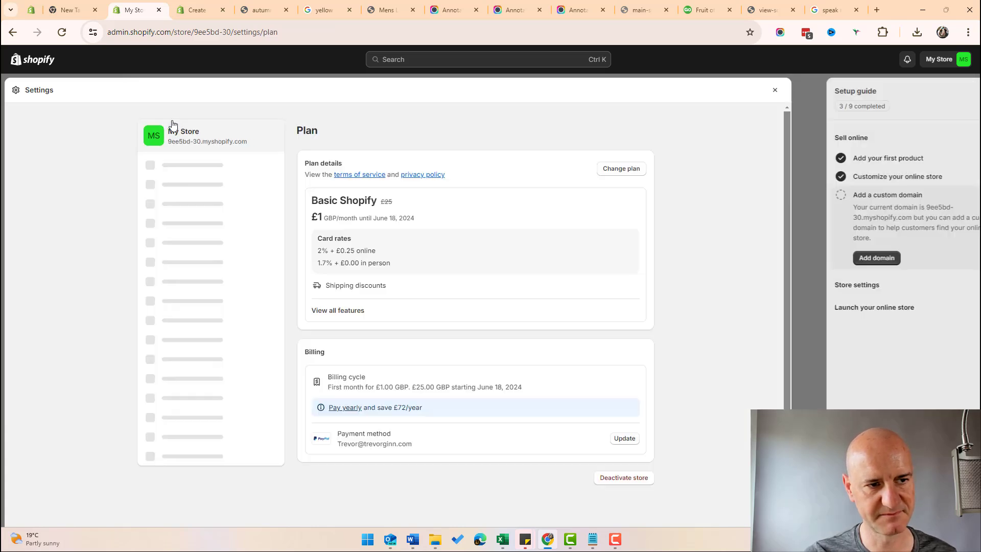
Step: Examine the payment settings, covering Shopify Payments, the additional payment methods and the payment capture options
{"action": "left_click", "coordinate": [172, 234]}
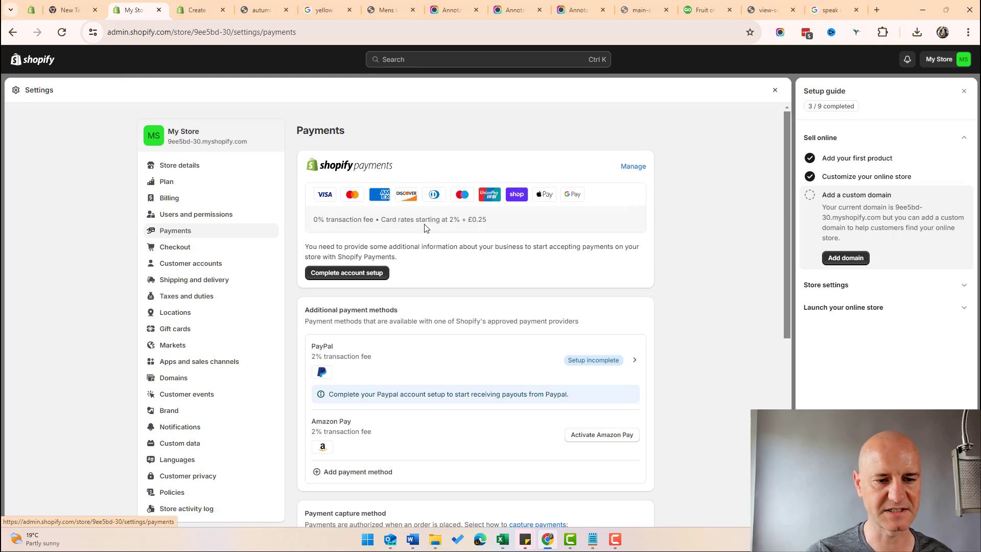
{"action": "scroll", "coordinate": [485, 232], "scroll_direction": "down", "scroll_amount": 3}
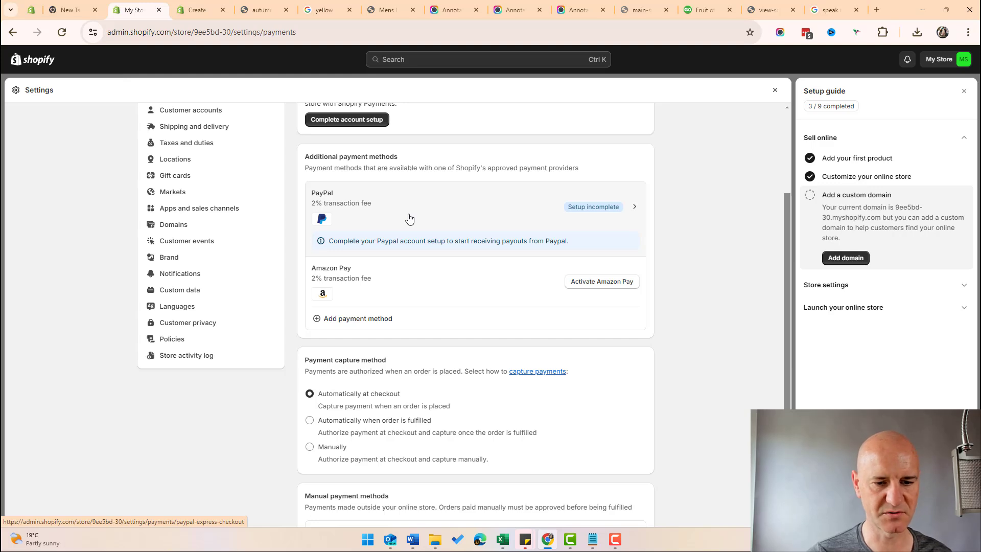
{"action": "scroll", "coordinate": [343, 311], "scroll_direction": "down", "scroll_amount": 2}
Step: Set the checkout's customer contact method to Email and review the customer information, marketing and address collection options
{"action": "left_click", "coordinate": [175, 247]}
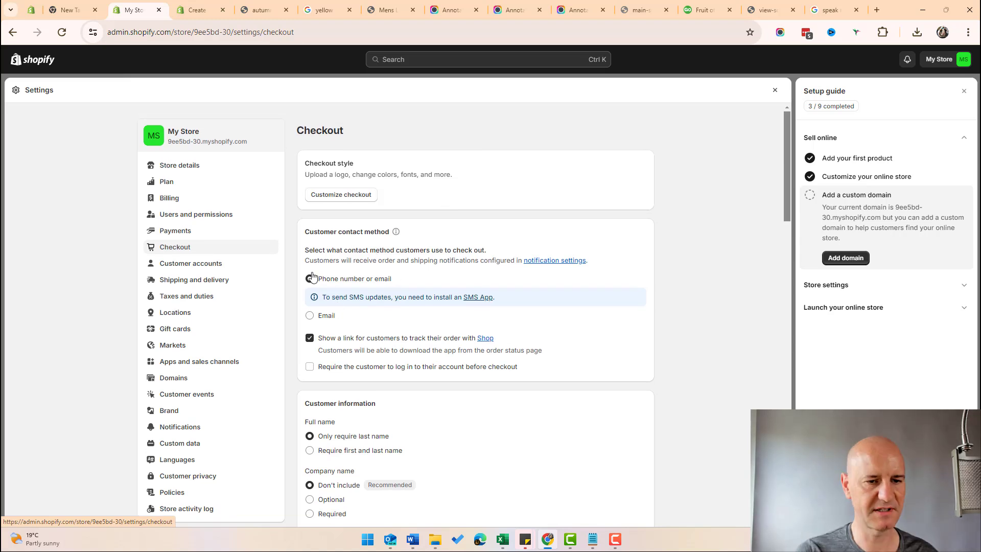
{"action": "left_click", "coordinate": [309, 316]}
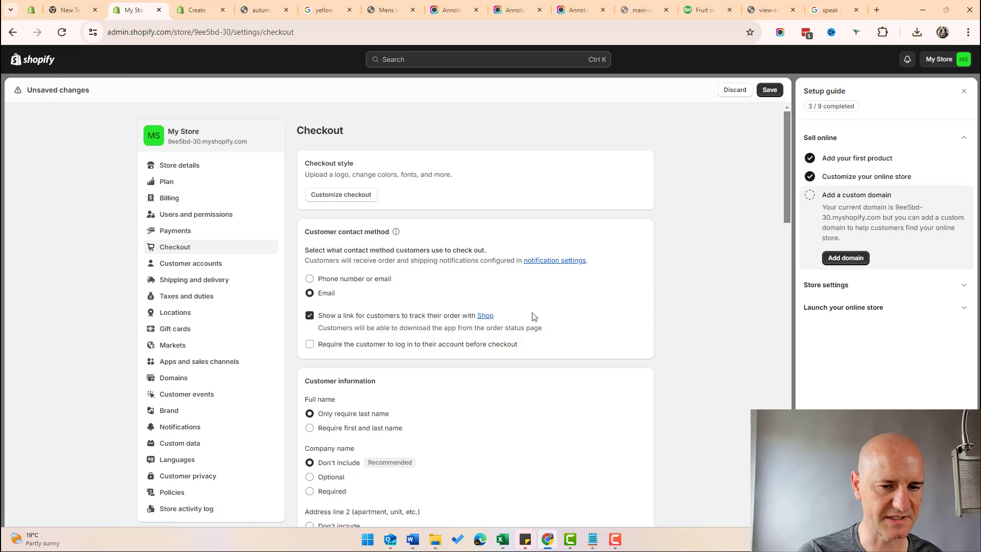
{"action": "scroll", "coordinate": [449, 376], "scroll_direction": "down", "scroll_amount": 4}
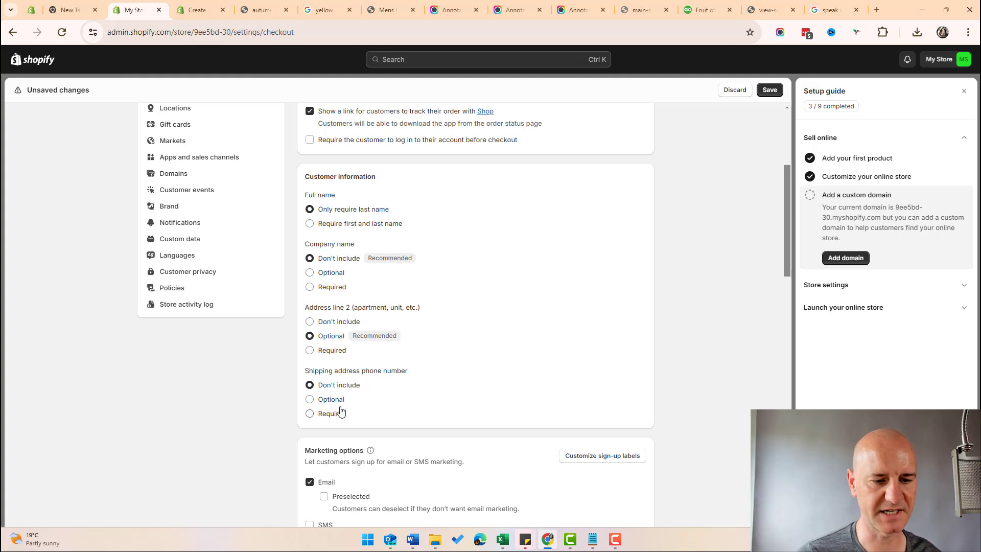
{"action": "scroll", "coordinate": [341, 412], "scroll_direction": "down", "scroll_amount": 5}
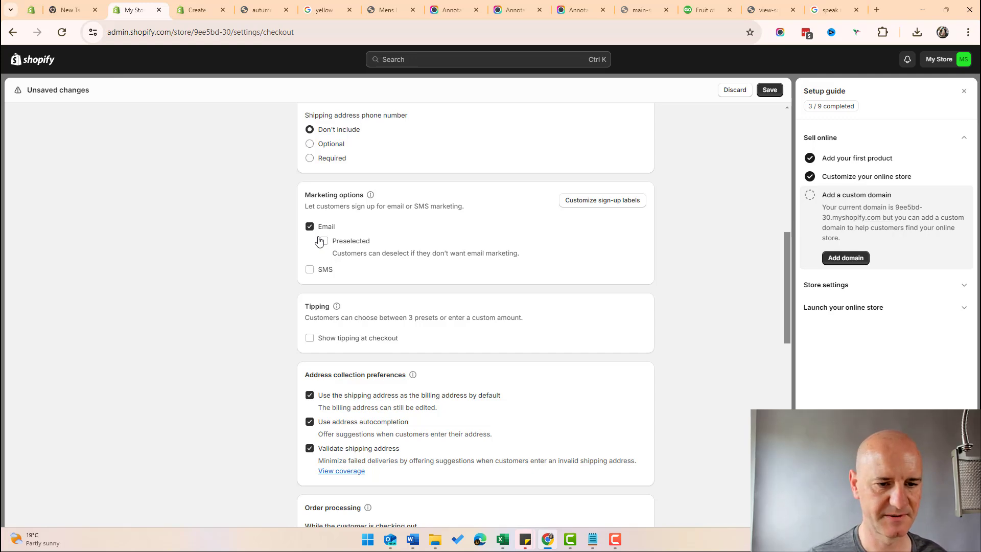
{"action": "scroll", "coordinate": [221, 344], "scroll_direction": "up", "scroll_amount": 15}
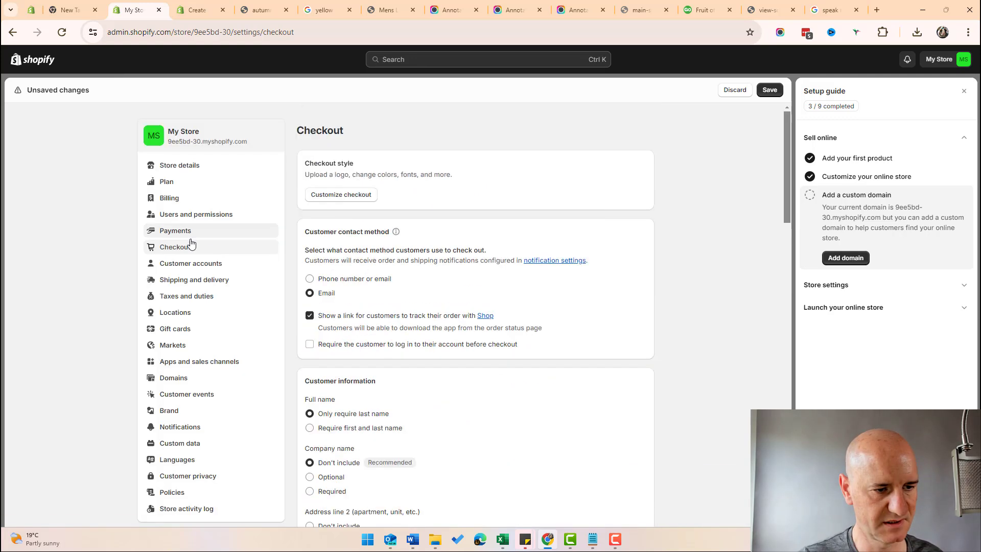
Step: Delete the EU (European Union) and International shipping zones from the general shipping profile
{"action": "left_click", "coordinate": [193, 280]}
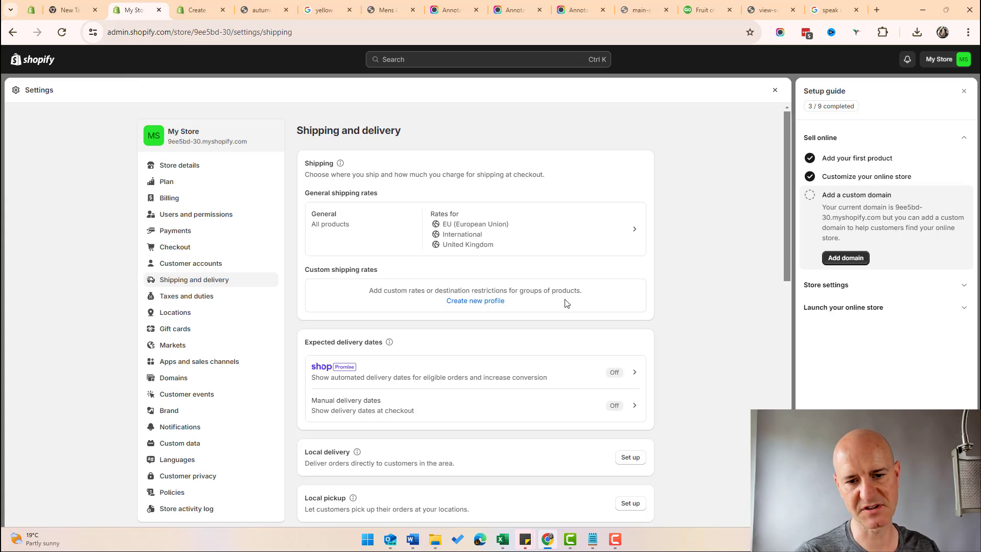
{"action": "left_click", "coordinate": [503, 223]}
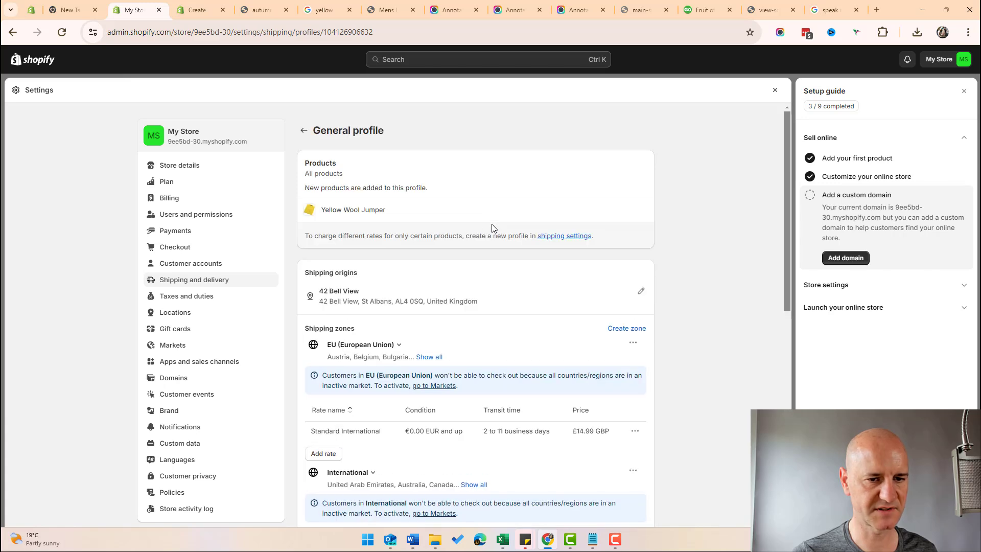
{"action": "scroll", "coordinate": [430, 265], "scroll_direction": "down", "scroll_amount": 2}
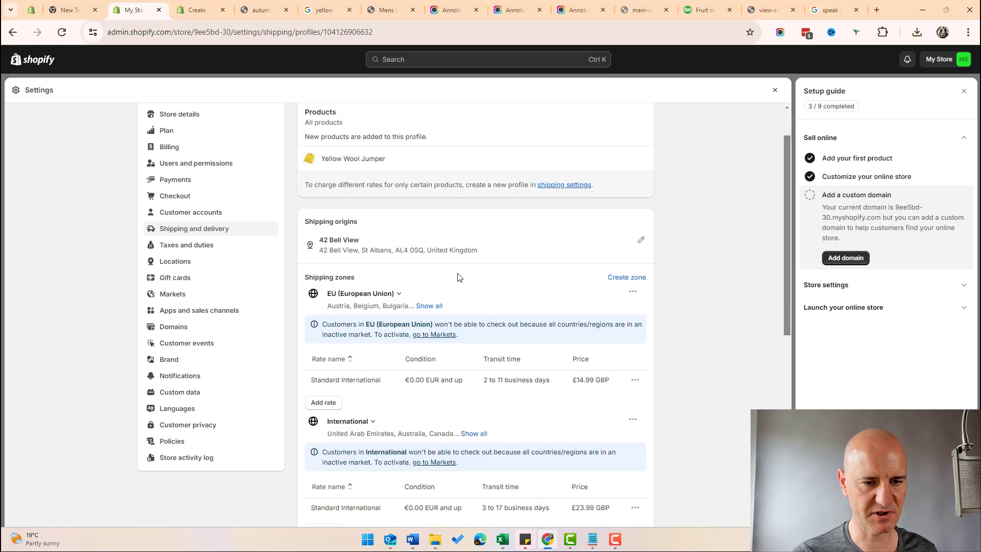
{"action": "scroll", "coordinate": [458, 277], "scroll_direction": "down", "scroll_amount": 2}
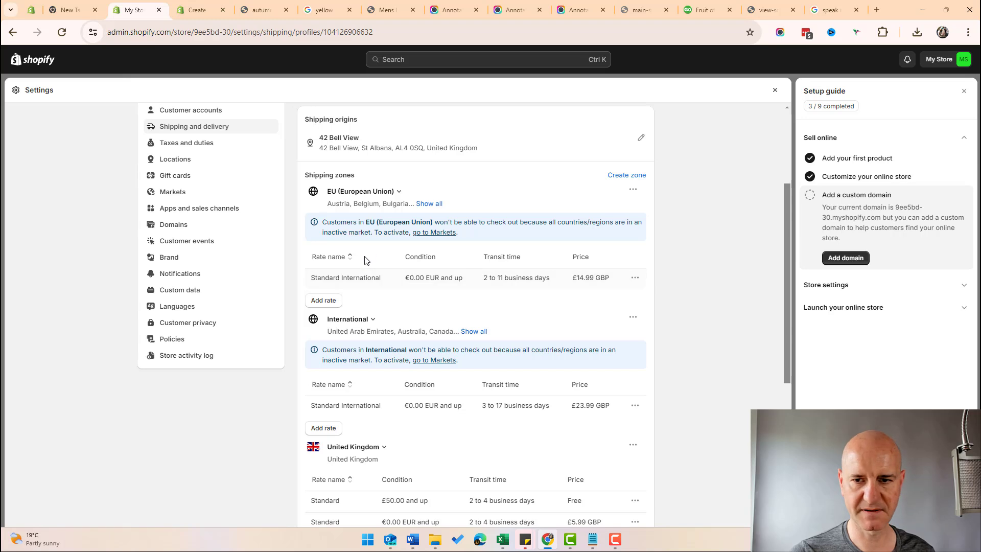
{"action": "scroll", "coordinate": [327, 258], "scroll_direction": "up", "scroll_amount": 1}
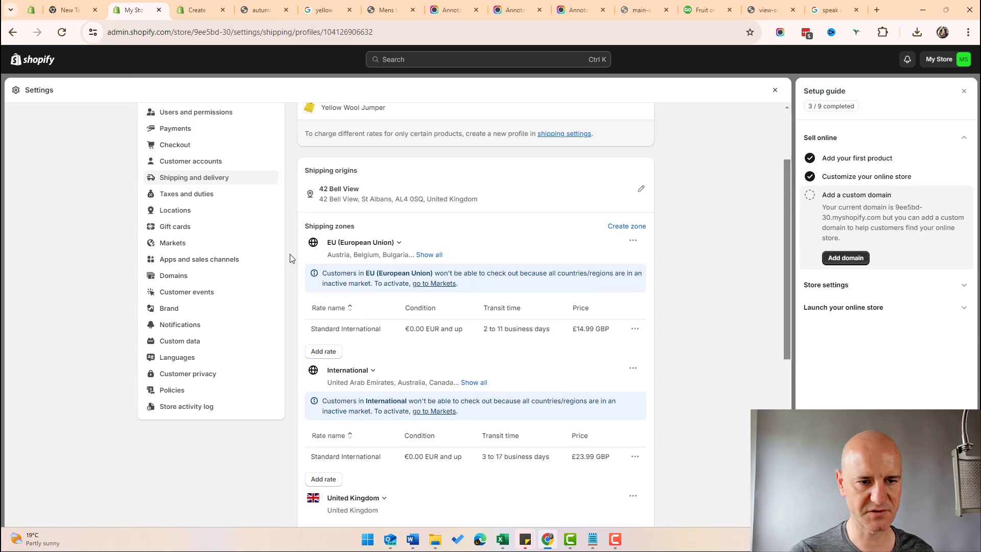
{"action": "left_click", "coordinate": [633, 241]}
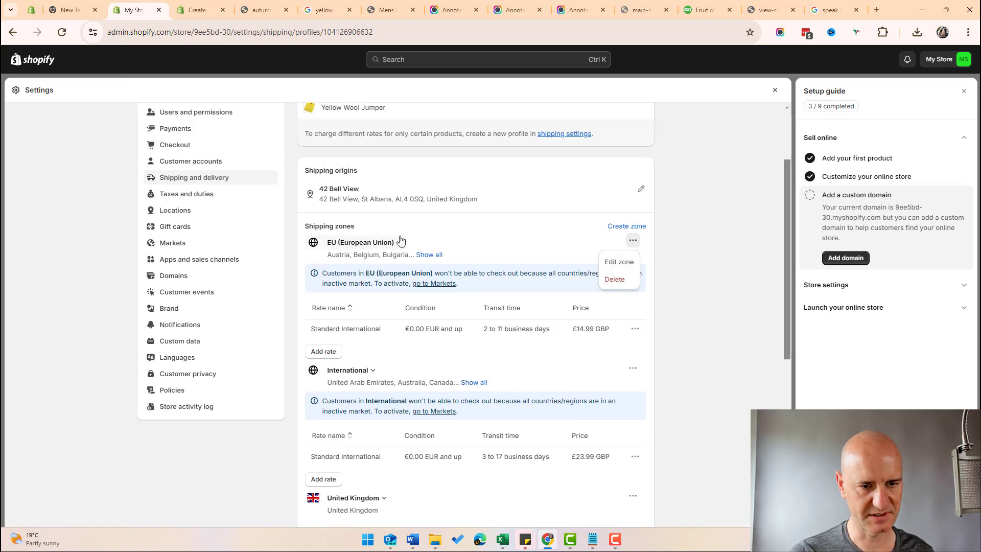
{"action": "left_click", "coordinate": [615, 279]}
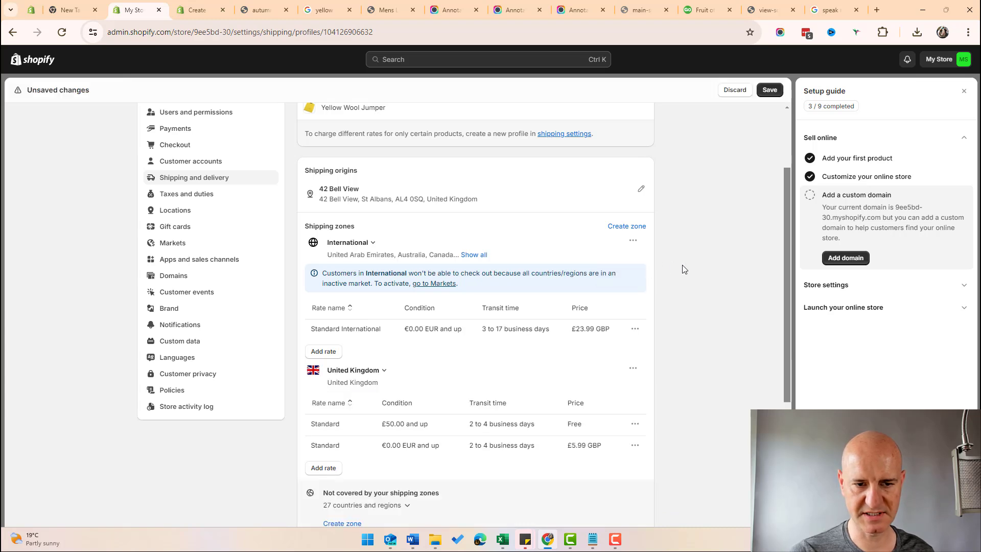
{"action": "left_click", "coordinate": [633, 241]}
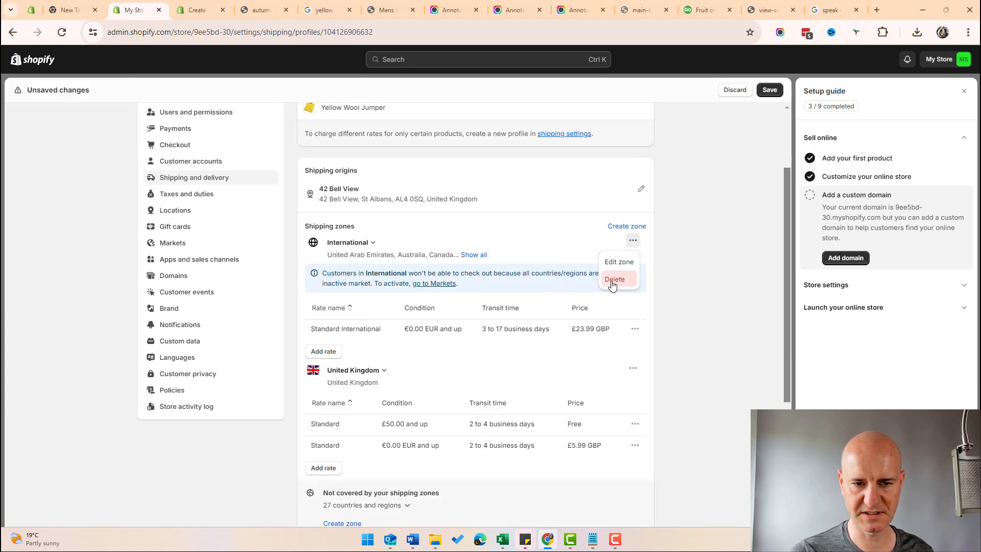
{"action": "left_click", "coordinate": [614, 280]}
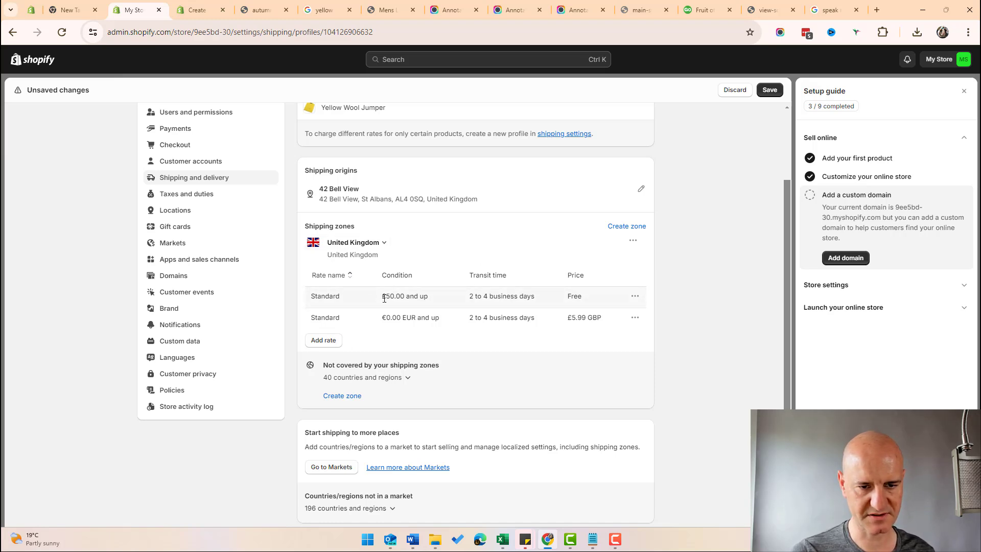
Step: Delete the £5.99 Standard rate from the United Kingdom shipping zone and add an Express (1 to 3 business days) flat rate priced £10
{"action": "left_click", "coordinate": [635, 318]}
{"action": "left_click", "coordinate": [621, 358]}
{"action": "left_click", "coordinate": [323, 319]}
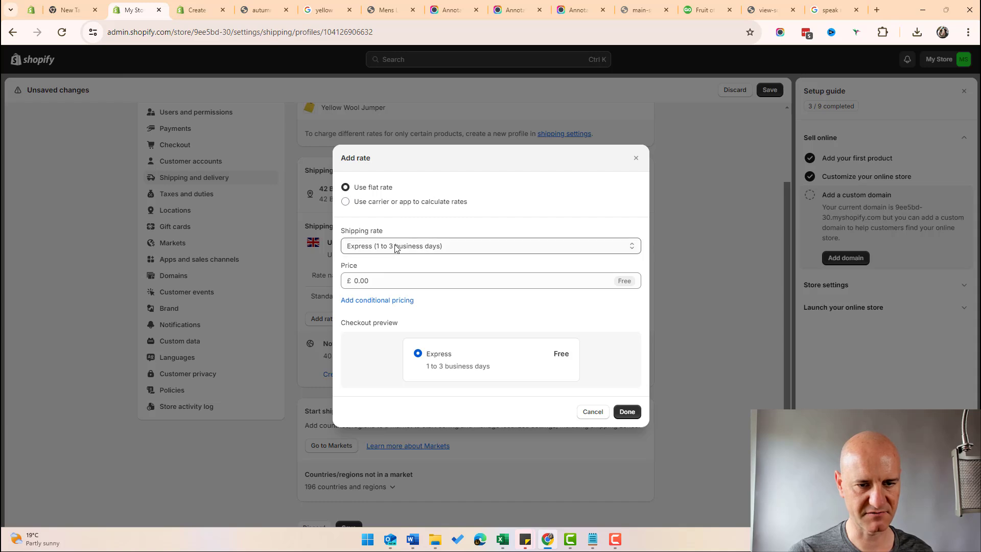
{"action": "left_click_drag", "start_coordinate": [382, 281], "coordinate": [325, 278]}
{"action": "type", "text": "10"}
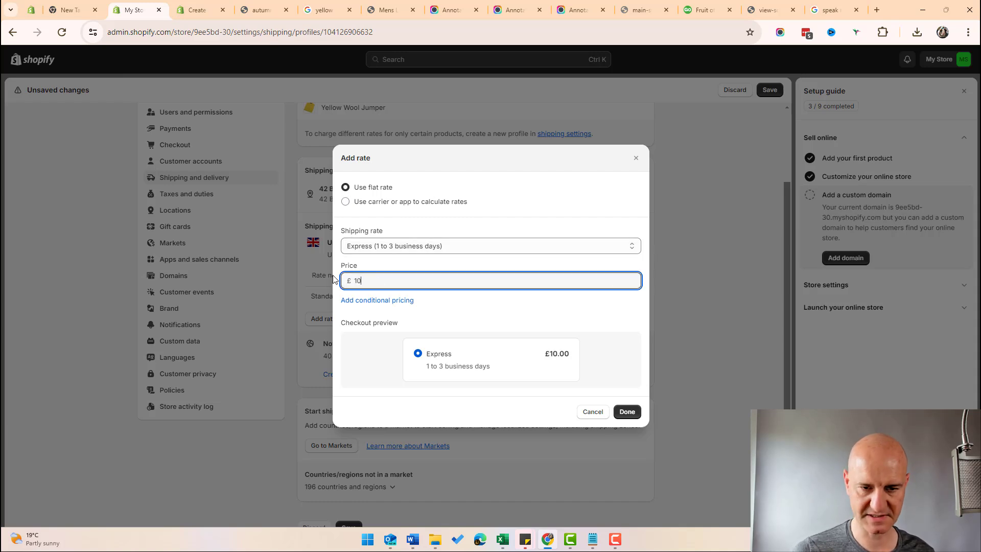
{"action": "left_click", "coordinate": [637, 417]}
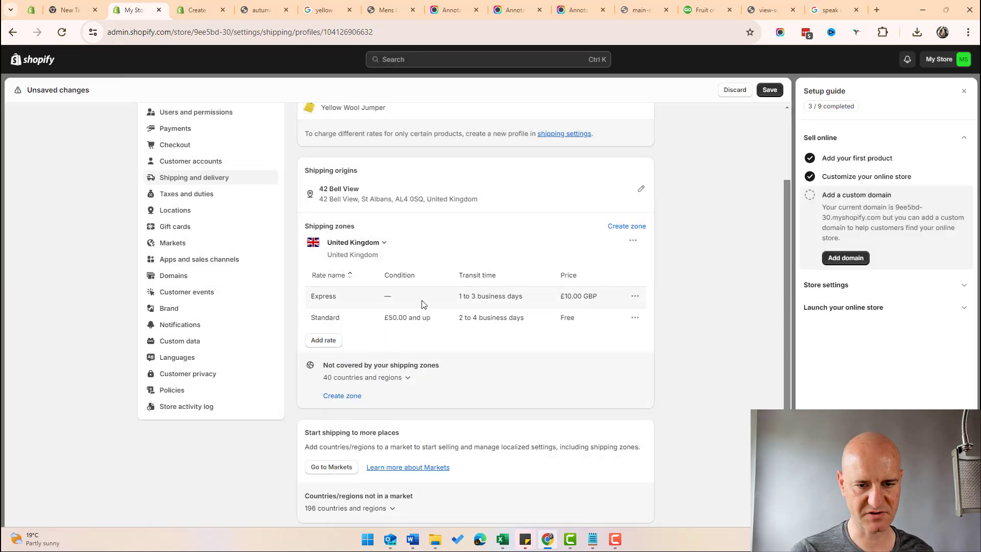
Step: Set the minimum order price of the United Kingdom zone's free Standard rate to £0
{"action": "left_click", "coordinate": [638, 320]}
{"action": "left_click", "coordinate": [617, 339]}
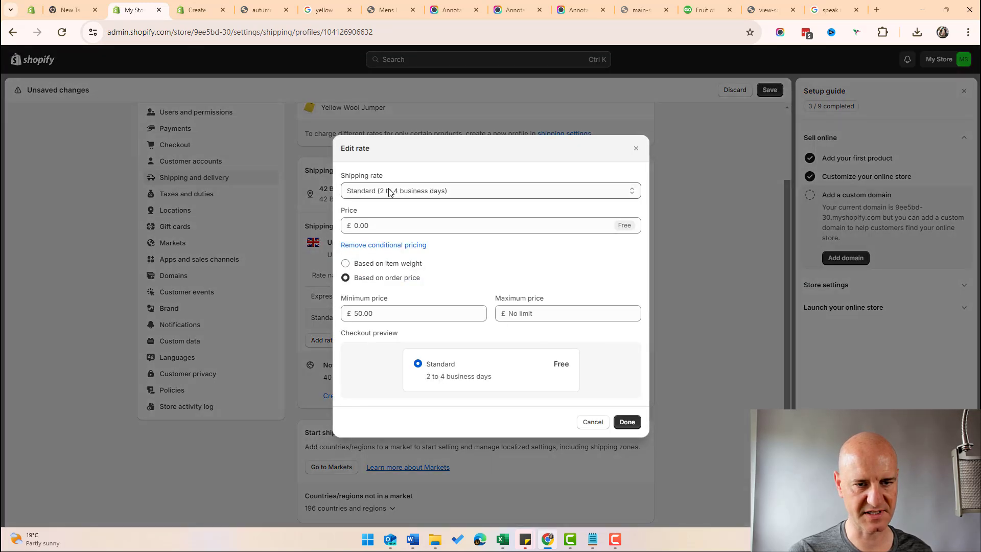
{"action": "double_click", "coordinate": [396, 312]}
{"action": "type", "text": "0"}
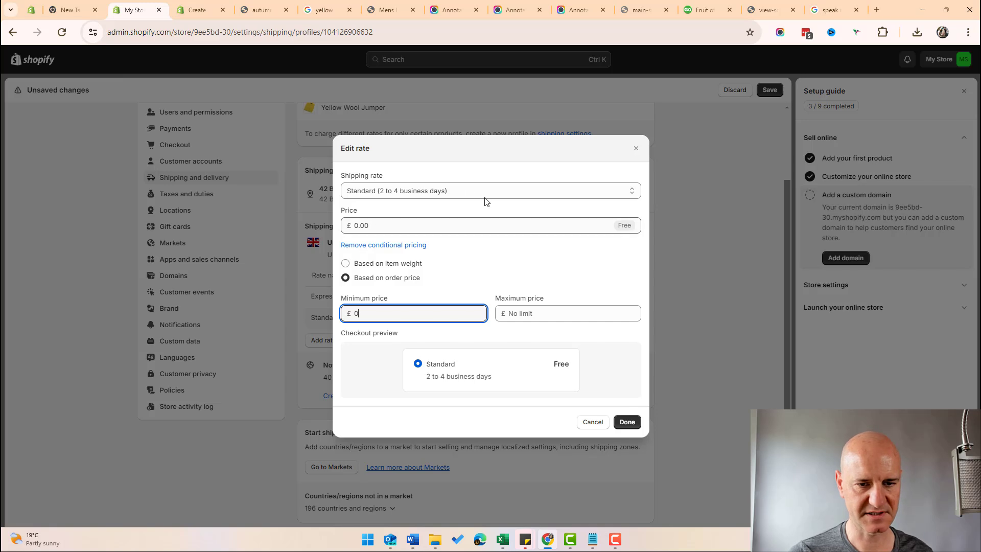
{"action": "left_click", "coordinate": [625, 423]}
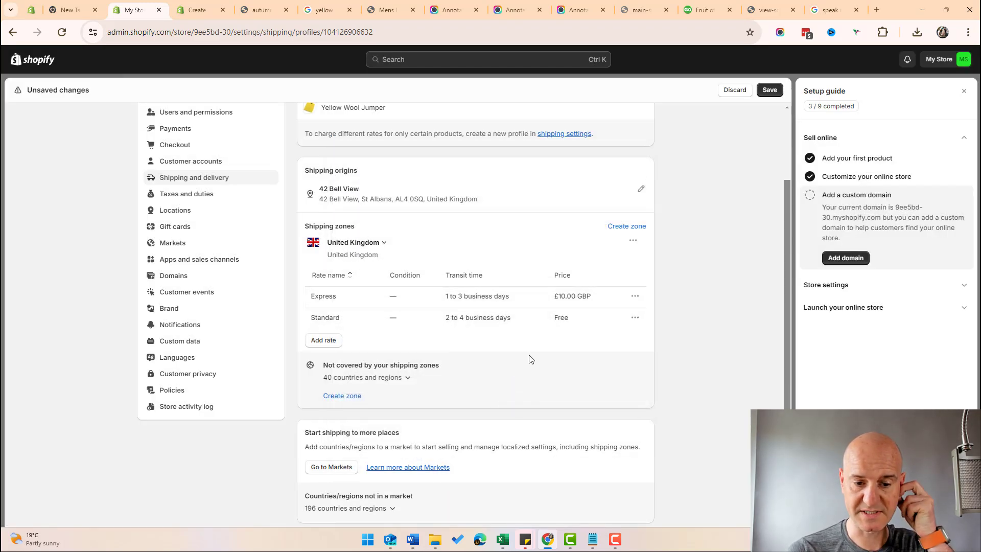
{"action": "scroll", "coordinate": [528, 358], "scroll_direction": "down", "scroll_amount": 2}
{"action": "scroll", "coordinate": [528, 357], "scroll_direction": "up", "scroll_amount": 4}
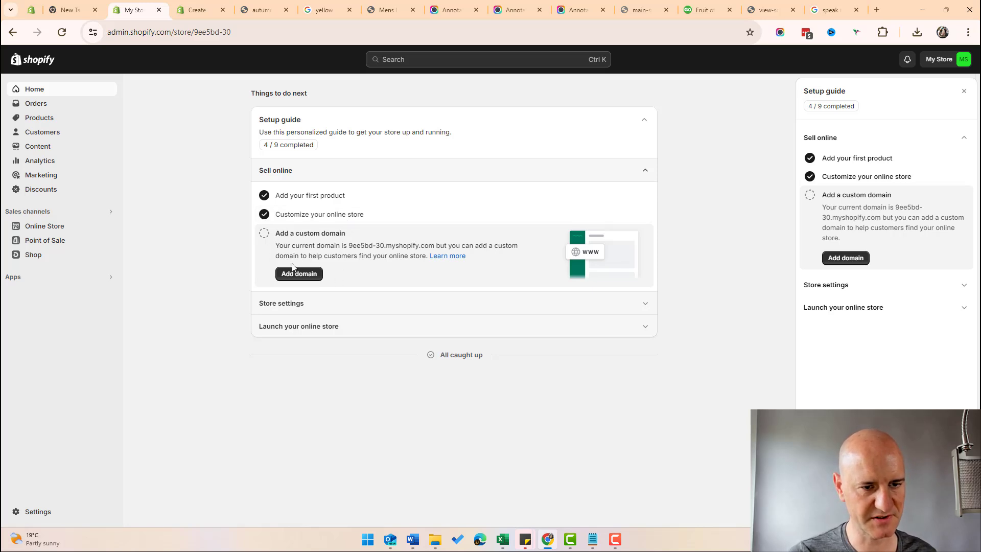
Step: Open the customer privacy settings from the setup guide's store settings and go to the privacy policy
{"action": "left_click", "coordinate": [293, 303]}
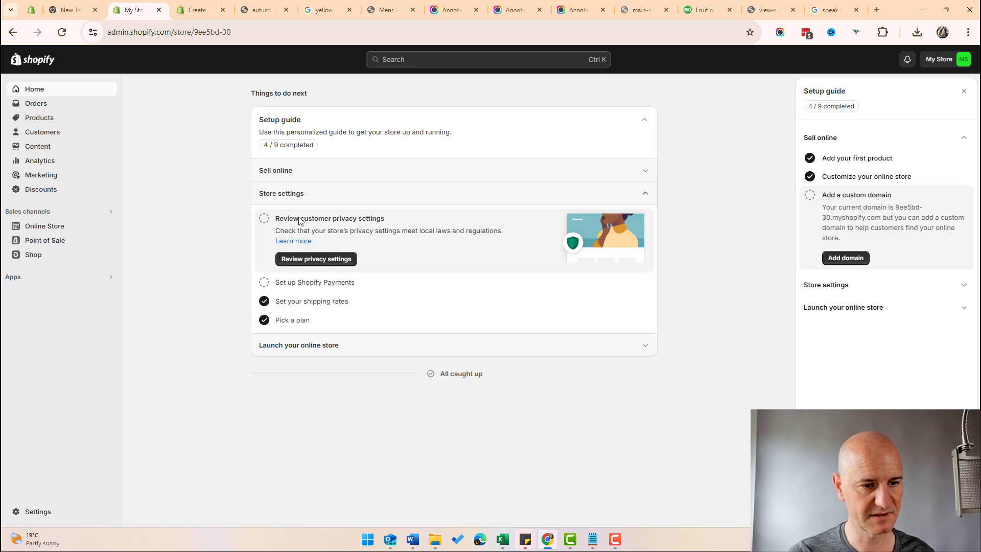
{"action": "left_click", "coordinate": [309, 259]}
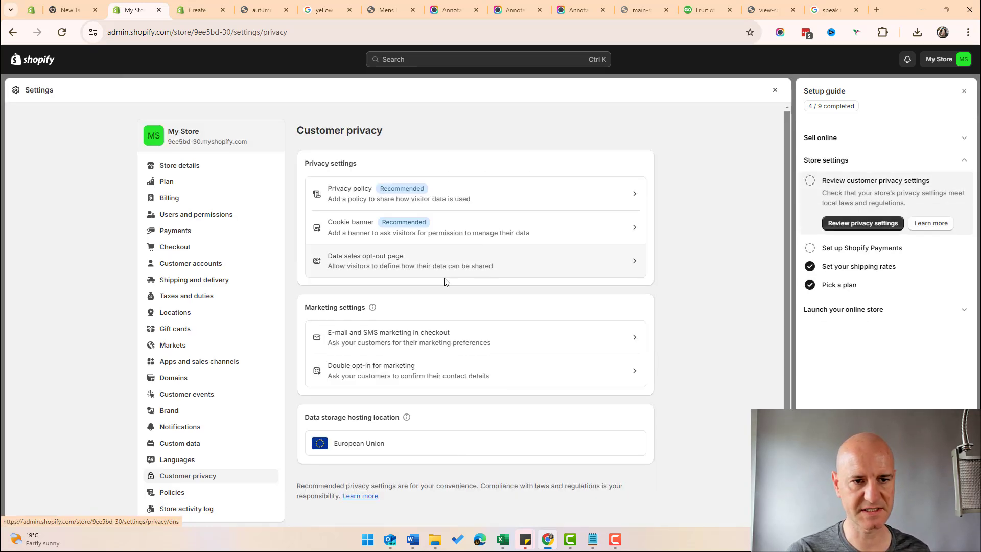
{"action": "left_click", "coordinate": [455, 195]}
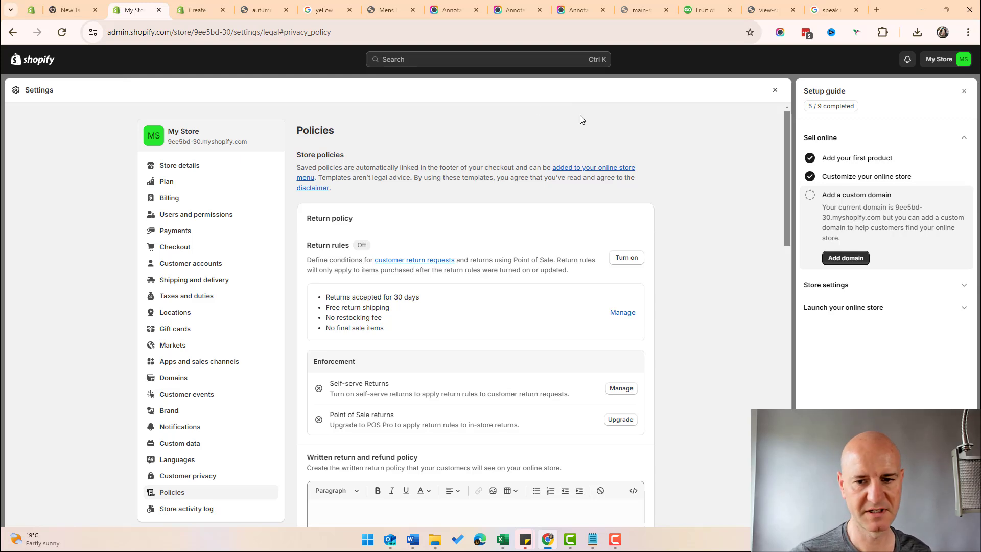
Step: Create the written return and refund policy from the template and read through its text
{"action": "scroll", "coordinate": [633, 271], "scroll_direction": "down", "scroll_amount": 5}
{"action": "scroll", "coordinate": [562, 215], "scroll_direction": "up", "scroll_amount": 5}
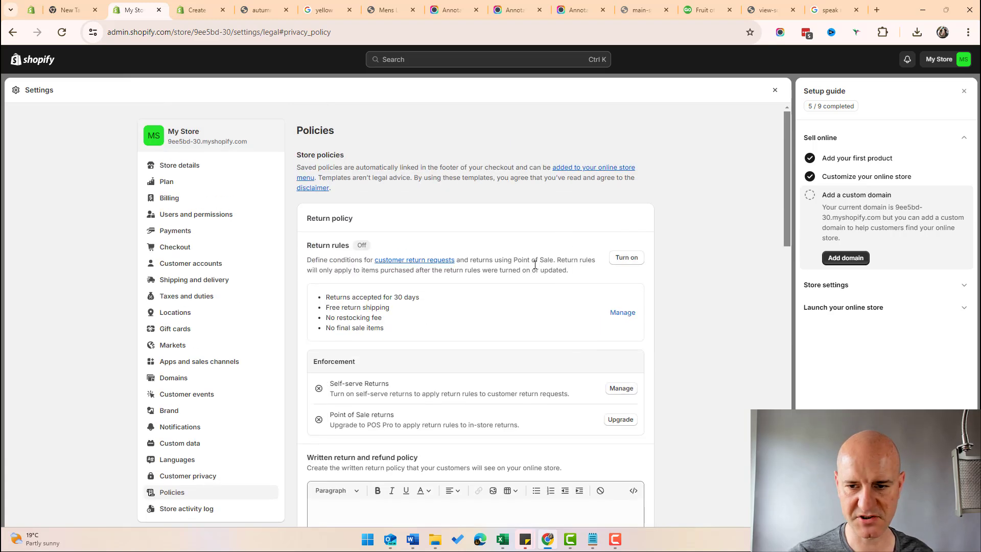
{"action": "scroll", "coordinate": [342, 257], "scroll_direction": "down", "scroll_amount": 4}
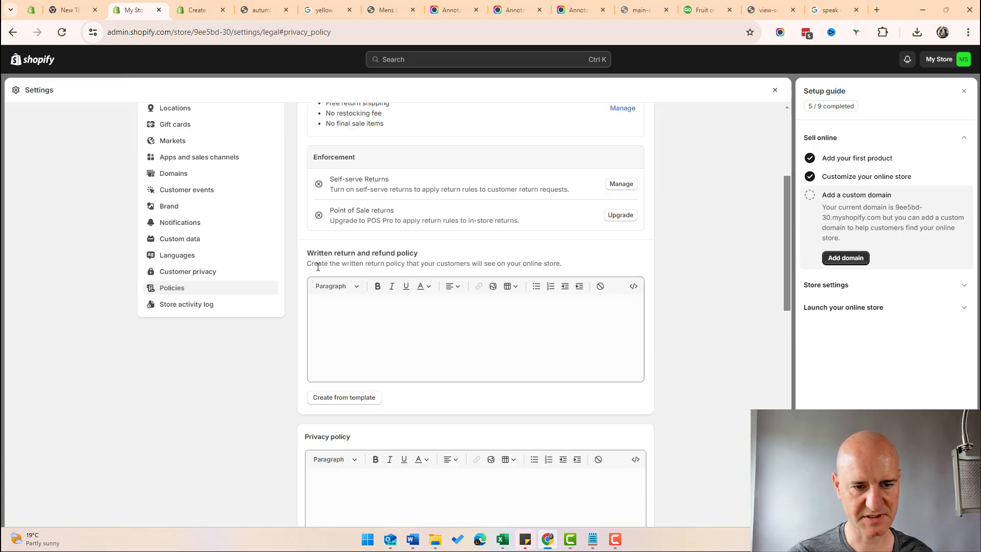
{"action": "left_click", "coordinate": [361, 399]}
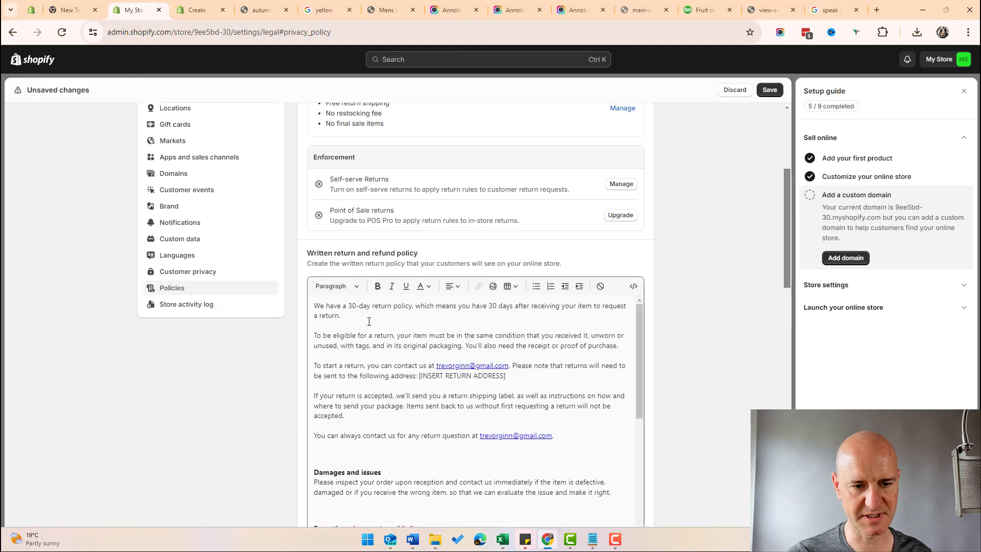
{"action": "left_click_drag", "start_coordinate": [639, 337], "coordinate": [659, 375]}
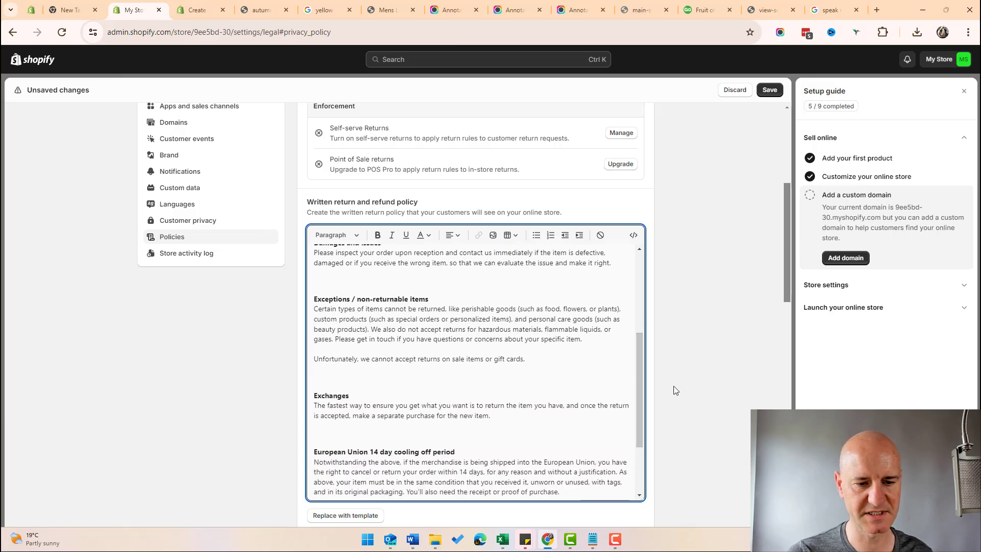
{"action": "scroll", "coordinate": [675, 390], "scroll_direction": "down", "scroll_amount": 3}
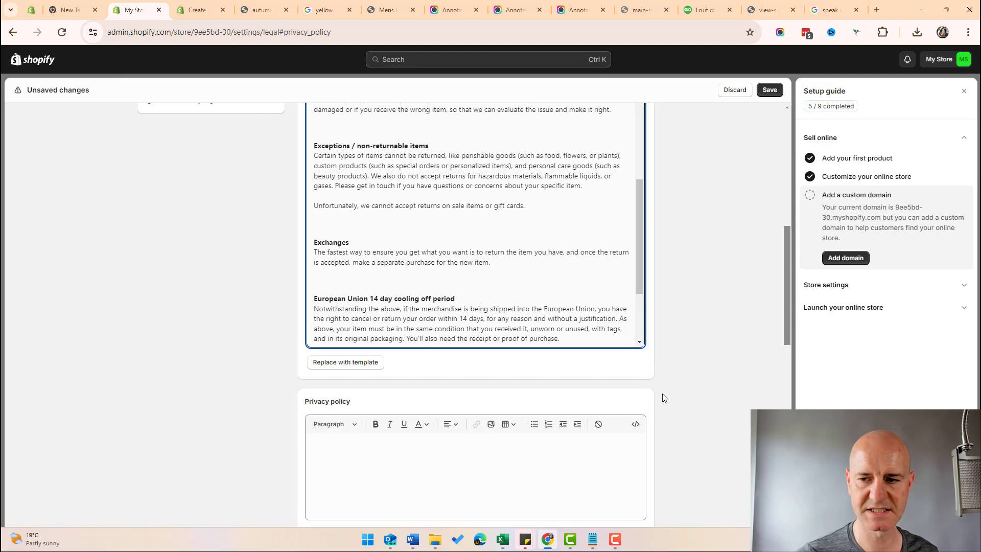
Step: Create the privacy policy and terms of service from their templates and save the policies
{"action": "scroll", "coordinate": [665, 398], "scroll_direction": "down", "scroll_amount": 5}
{"action": "left_click", "coordinate": [342, 280]}
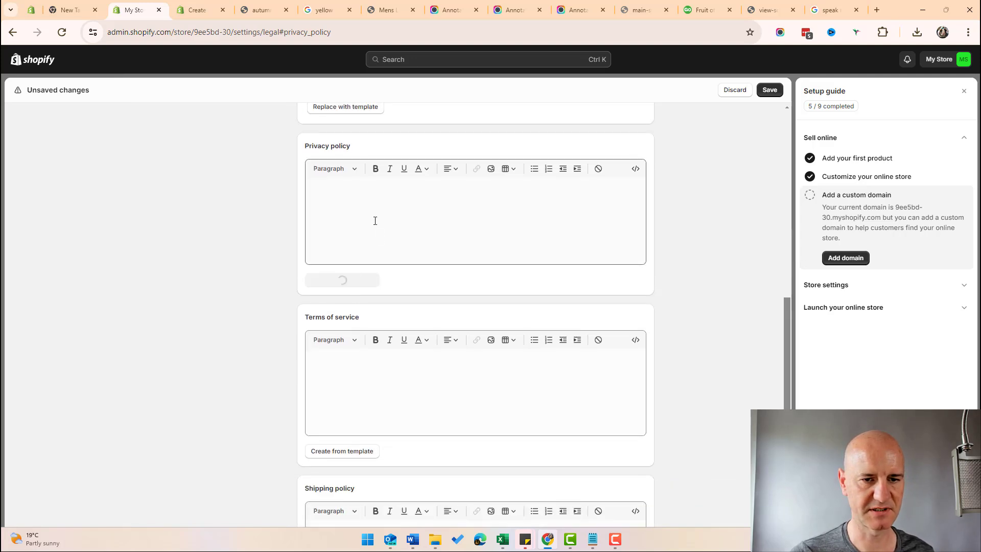
{"action": "scroll", "coordinate": [375, 221], "scroll_direction": "down", "scroll_amount": 5}
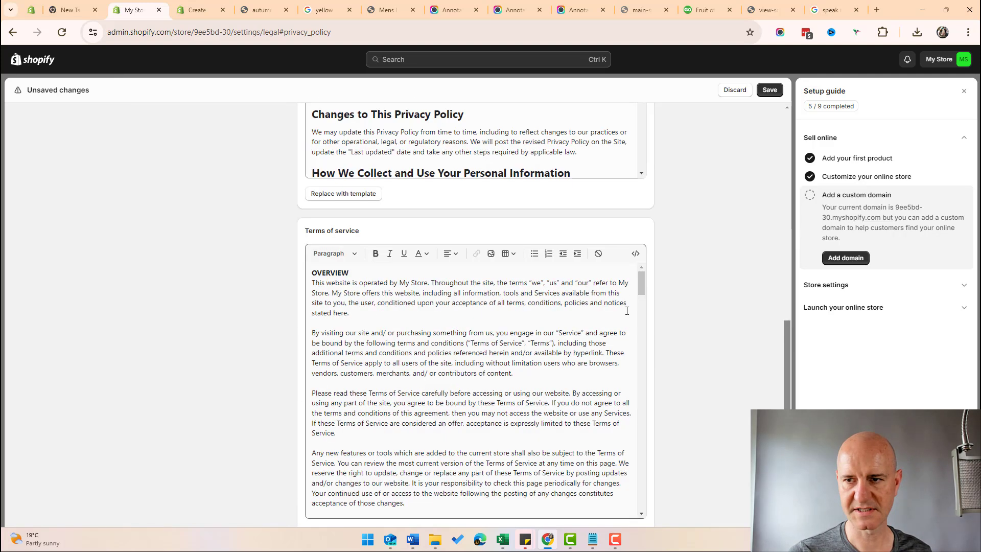
{"action": "key", "text": "ctrl+s"}
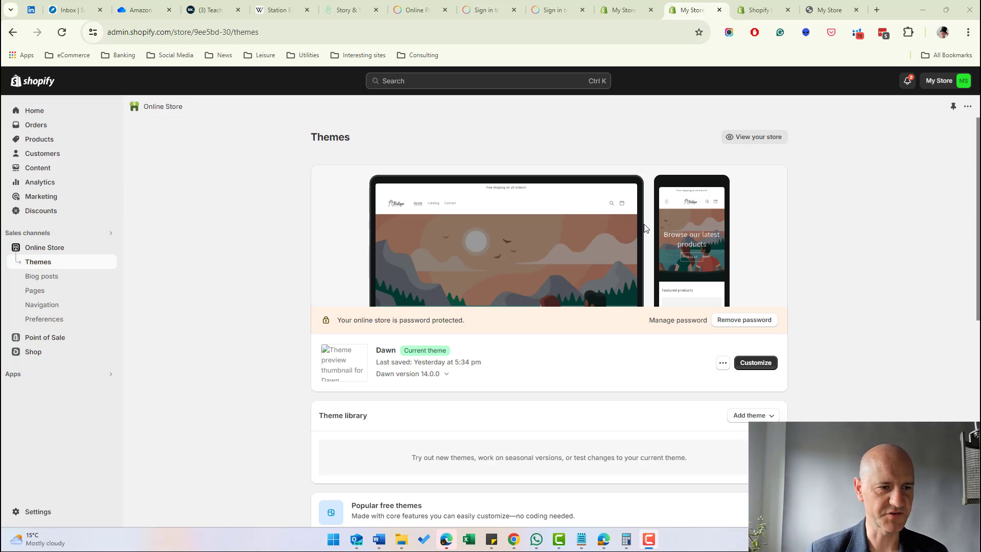
Step: View the online store from the Themes page and check the password-protected opening page that visitors get in Edge
{"action": "scroll", "coordinate": [205, 282], "scroll_direction": "down", "scroll_amount": 1}
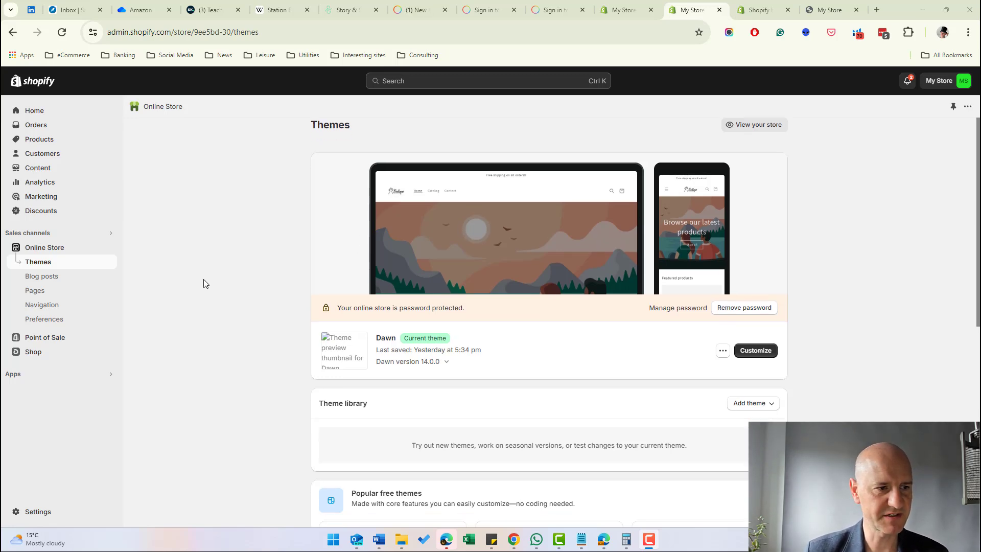
{"action": "scroll", "coordinate": [188, 303], "scroll_direction": "up", "scroll_amount": 1}
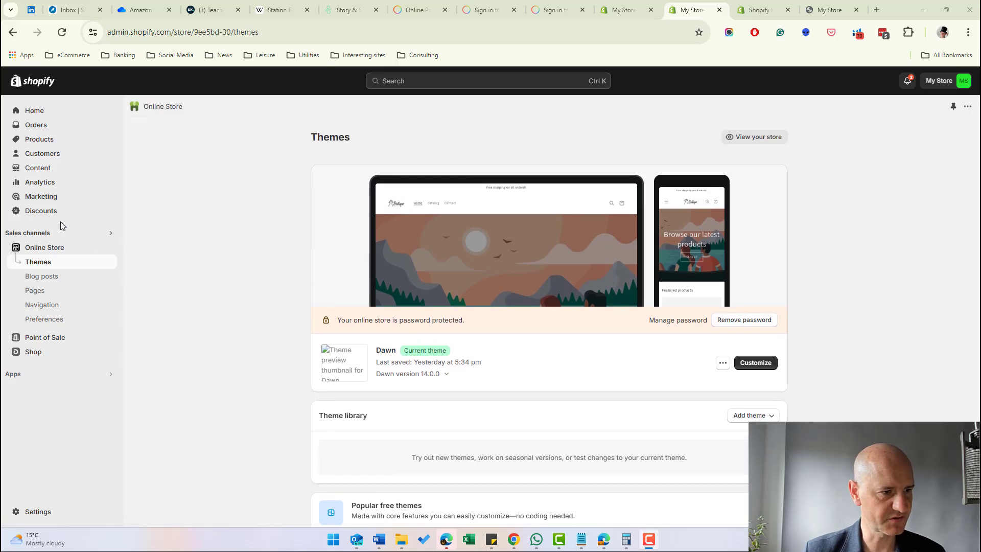
{"action": "left_click", "coordinate": [763, 139]}
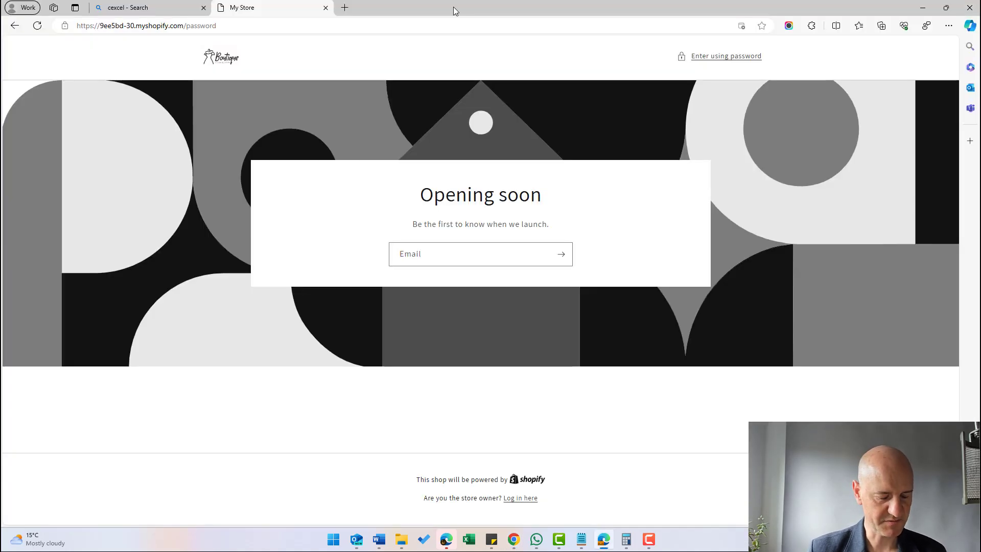
{"action": "key", "text": "alt+Tab"}
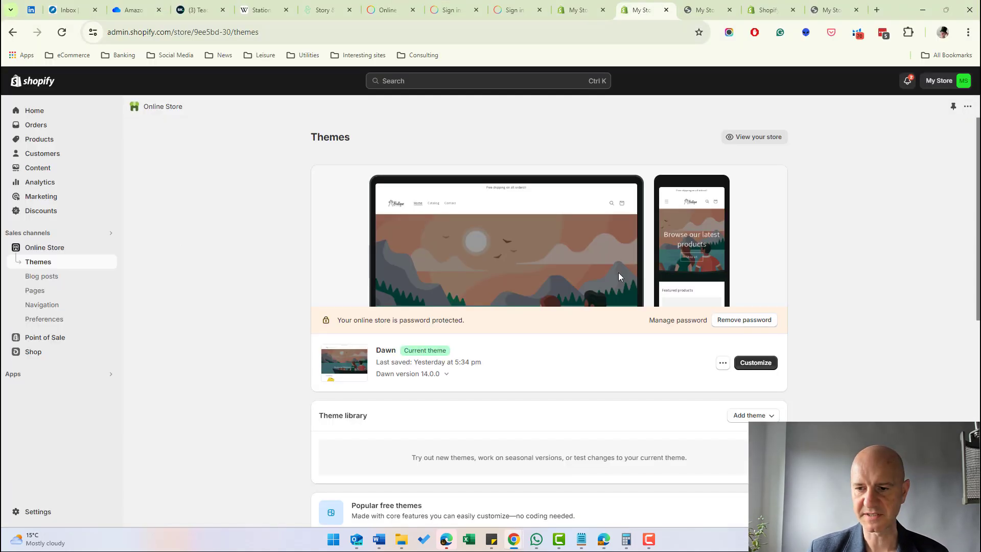
Step: Copy the storefront password from the online store preferences, enter it on the store's password page in Edge, and dismiss the save-password prompt
{"action": "left_click", "coordinate": [679, 321]}
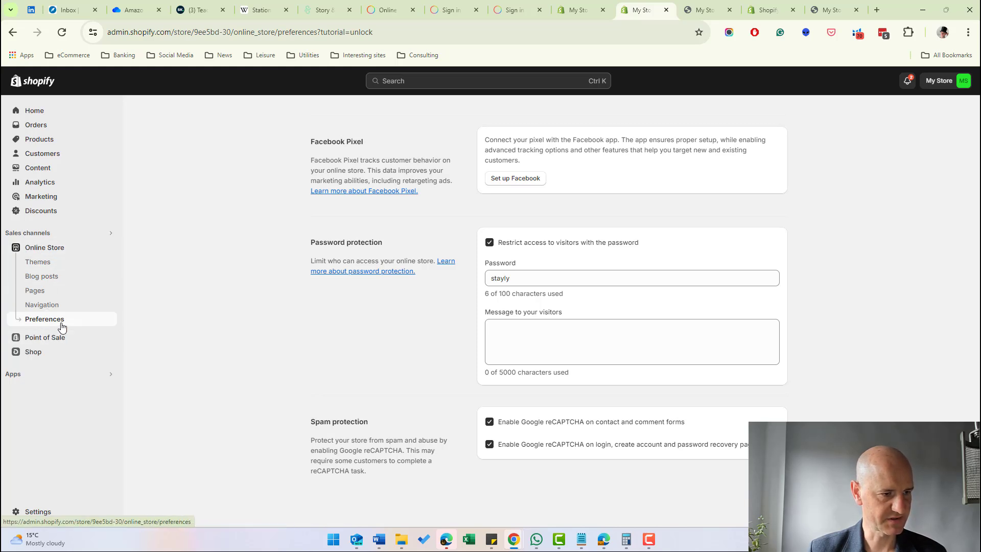
{"action": "left_click_drag", "start_coordinate": [527, 277], "coordinate": [444, 284]}
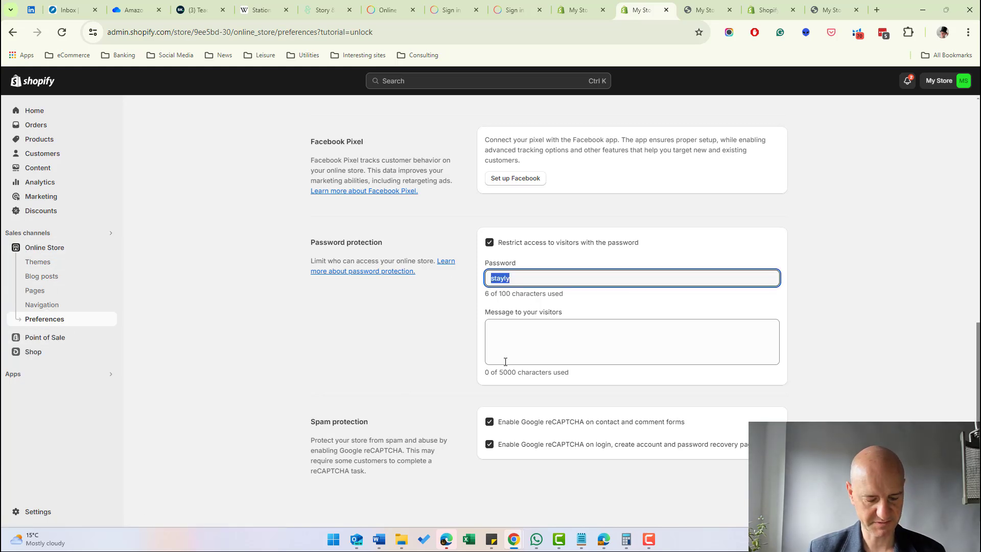
{"action": "key", "text": "alt+Tab"}
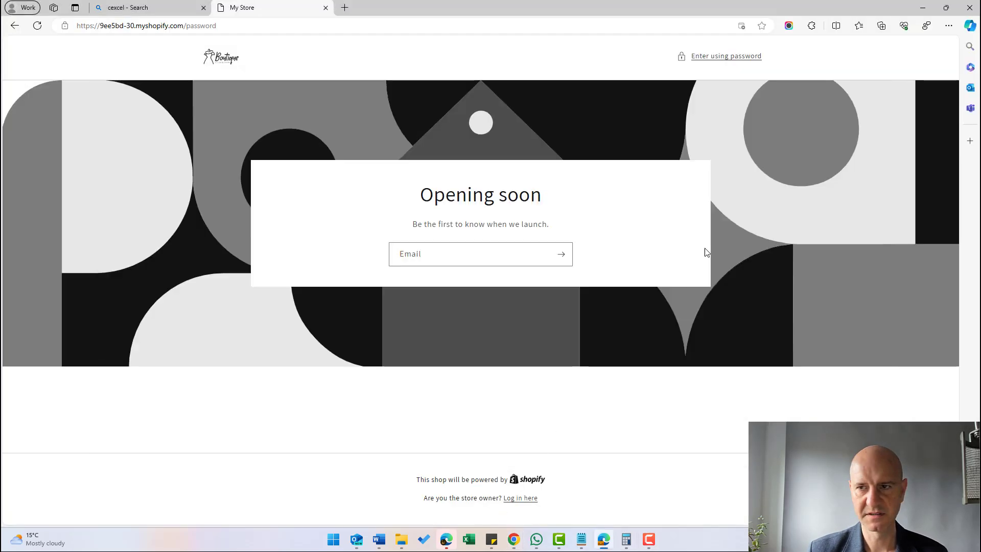
{"action": "left_click", "coordinate": [728, 57]}
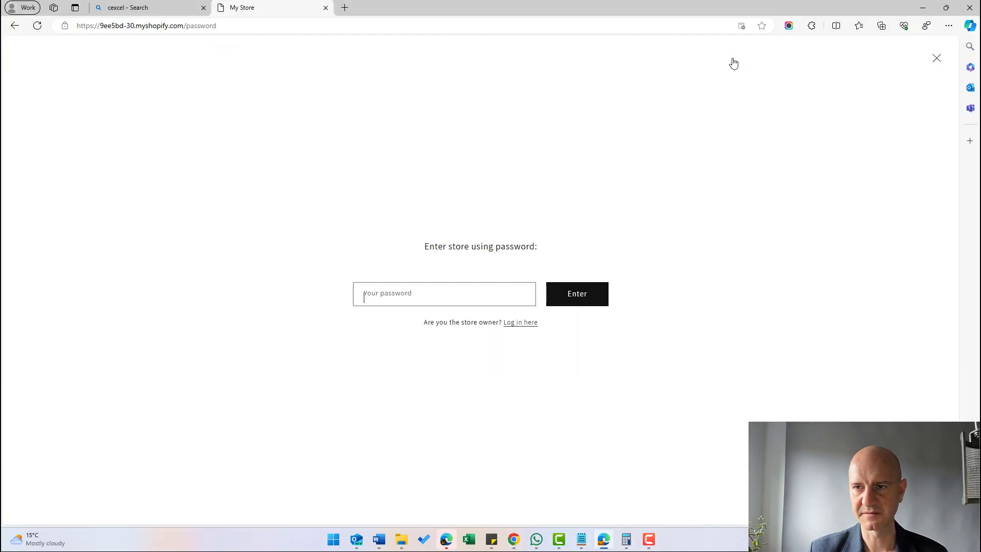
{"action": "key", "text": "ctrl+v"}
{"action": "left_click", "coordinate": [555, 299]}
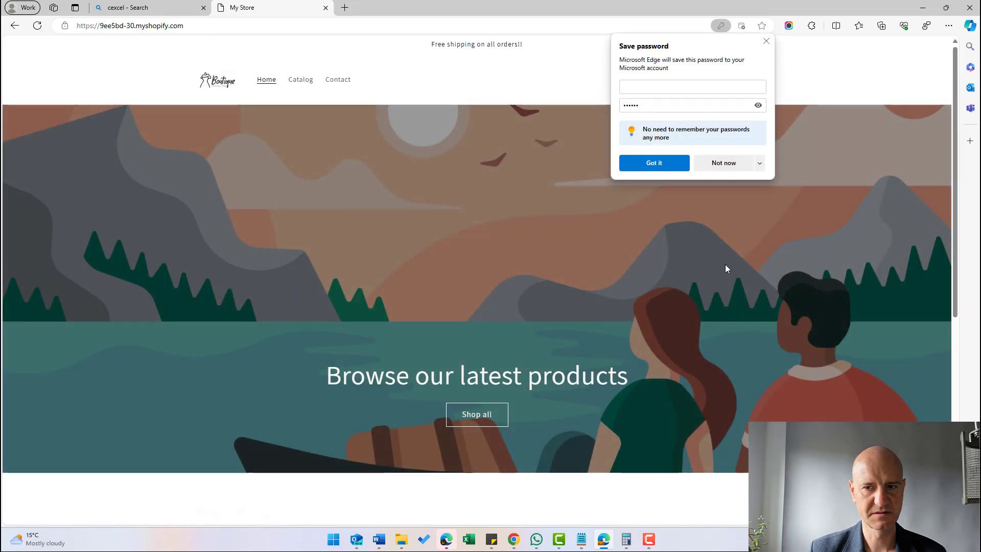
{"action": "left_click", "coordinate": [725, 264]}
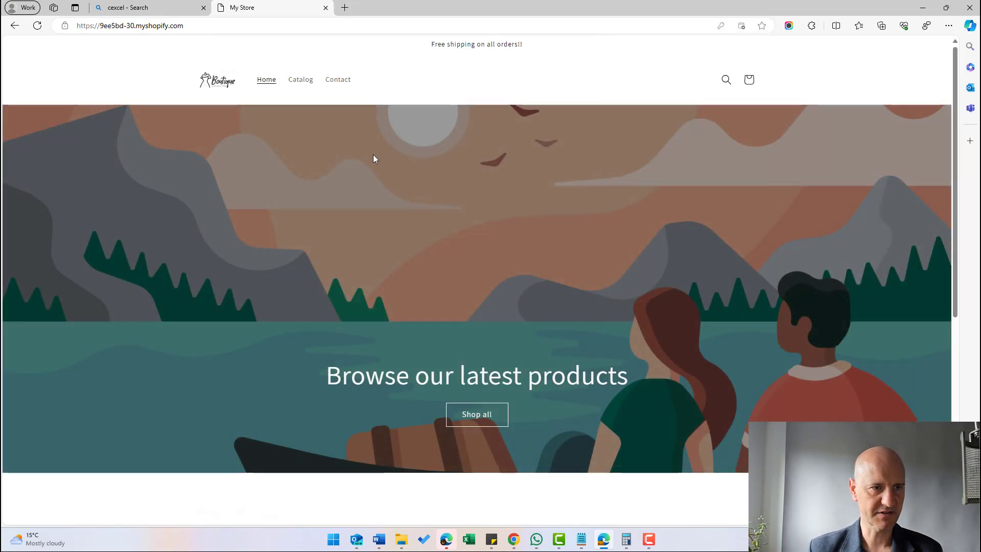
Step: Examine the storefront's featured products and view the Yellow Wool Jumper product page
{"action": "left_click_drag", "start_coordinate": [955, 86], "coordinate": [943, 268]}
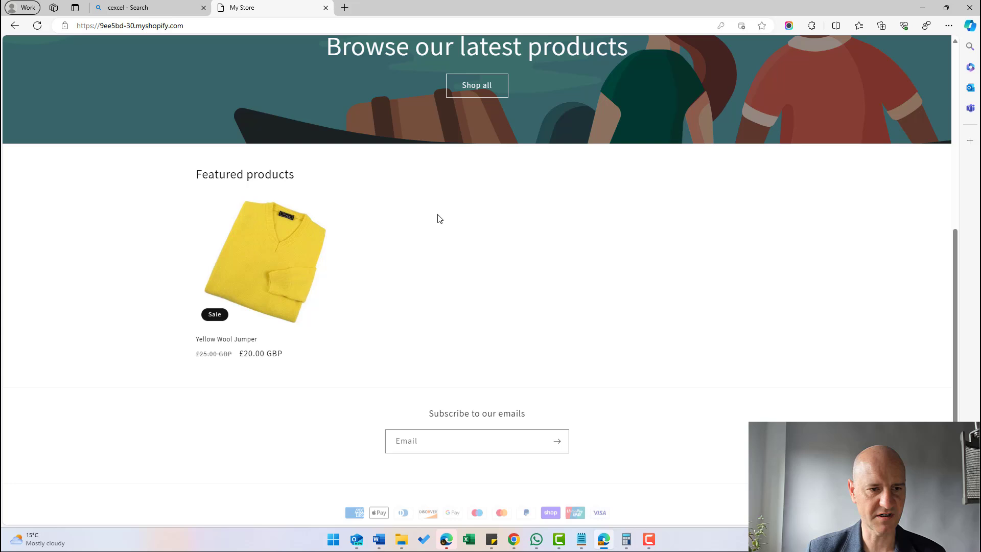
{"action": "left_click", "coordinate": [261, 258]}
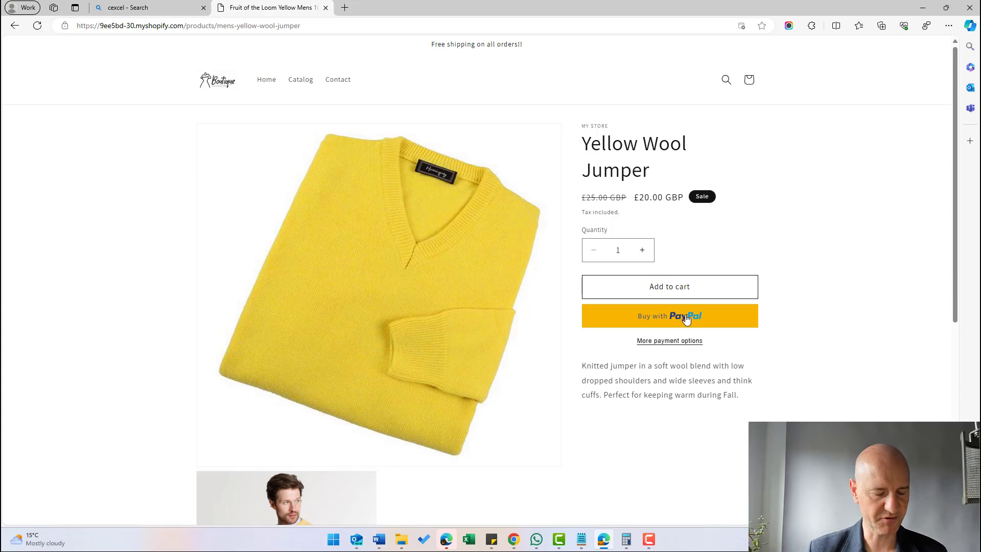
Step: Switch to the Shopify admin in Chrome, view the Orders page, and return to the password protection preferences
{"action": "key", "text": "alt+Tab"}
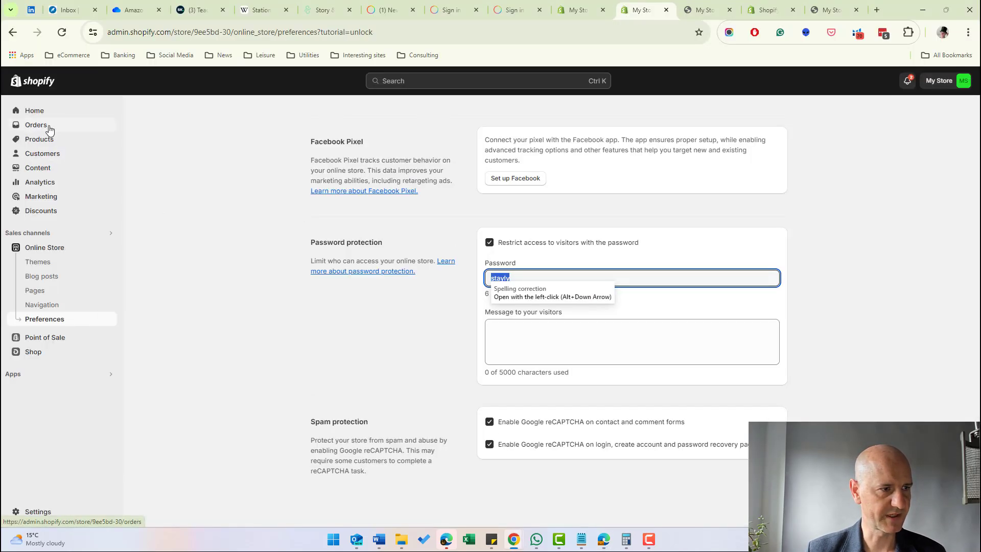
{"action": "left_click", "coordinate": [49, 127]}
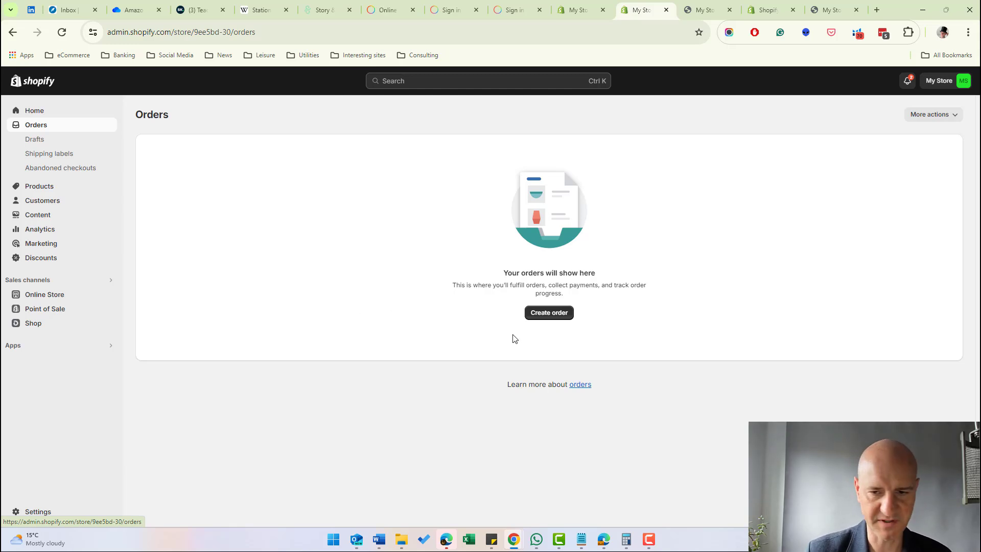
{"action": "key", "text": "ctrl+shift+Tab"}
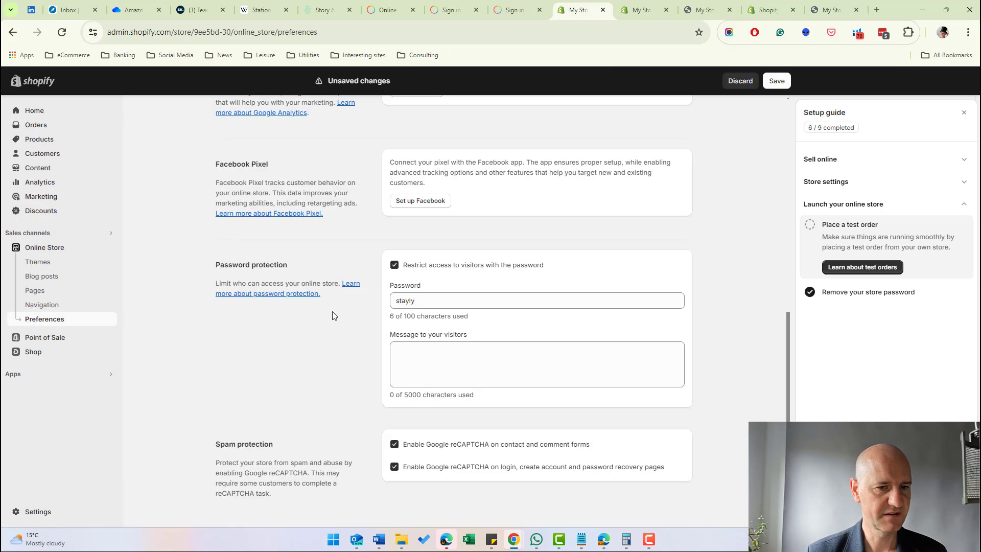